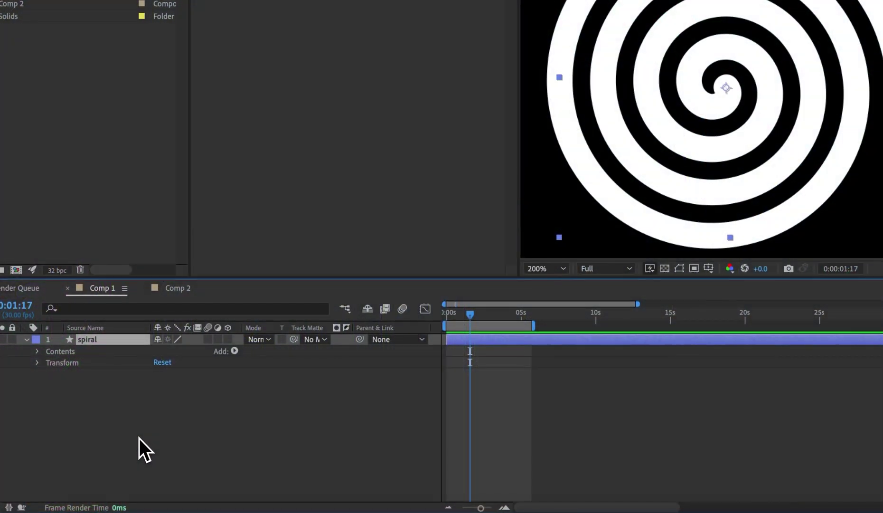
Apply AutoFill to the spiral, place its start point at the spiral centre, and preview.
key(ctrl+space)
text(auto)
key(Return)
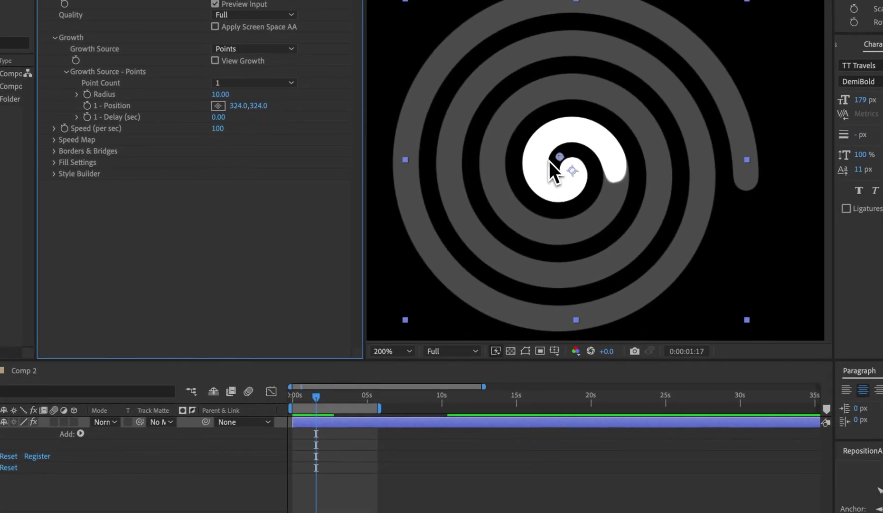
drag(706, 76, 719, 77)
drag(563, 160, 565, 166)
key(Home)
key(space)
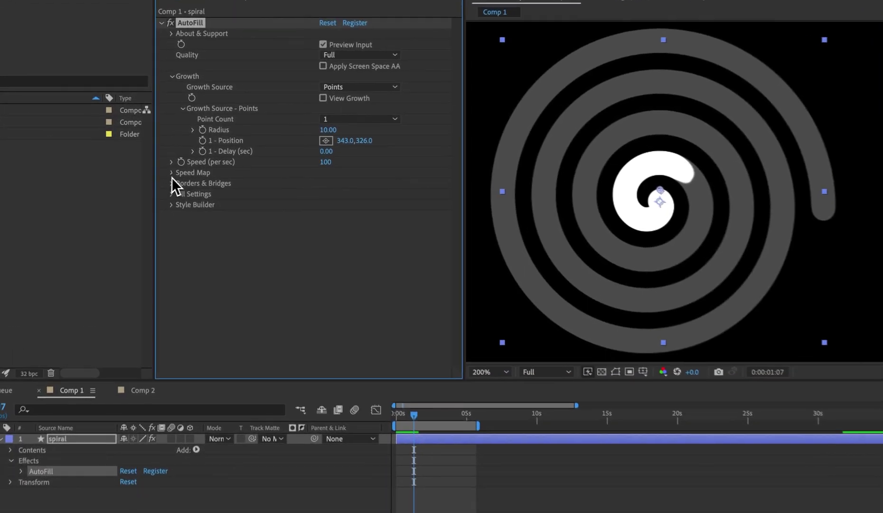
Set Speed Map Mode to None and edit the Fill Settings Blur Radius and Exposure values.
click(179, 163)
click(179, 181)
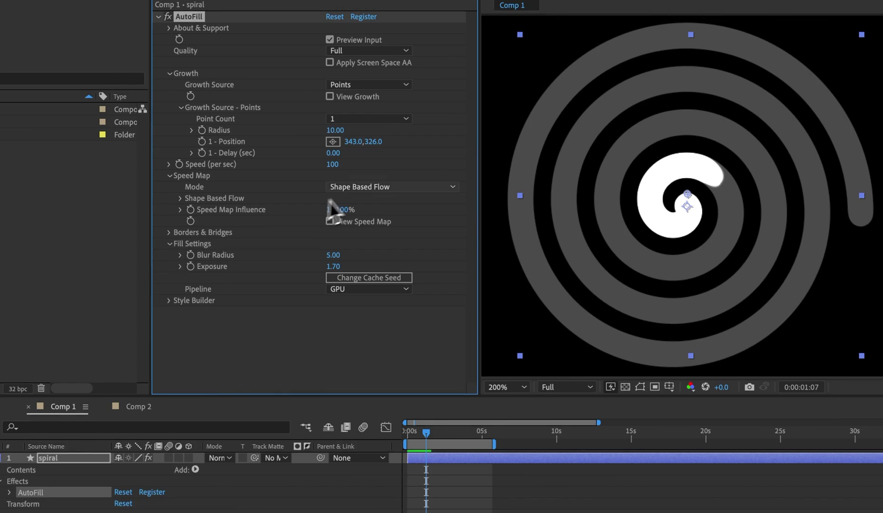
click(352, 187)
click(353, 205)
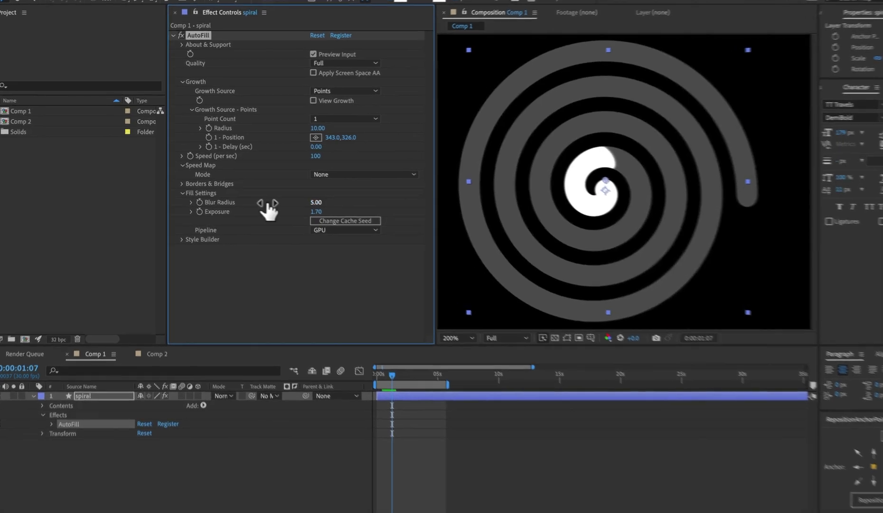
click(305, 198)
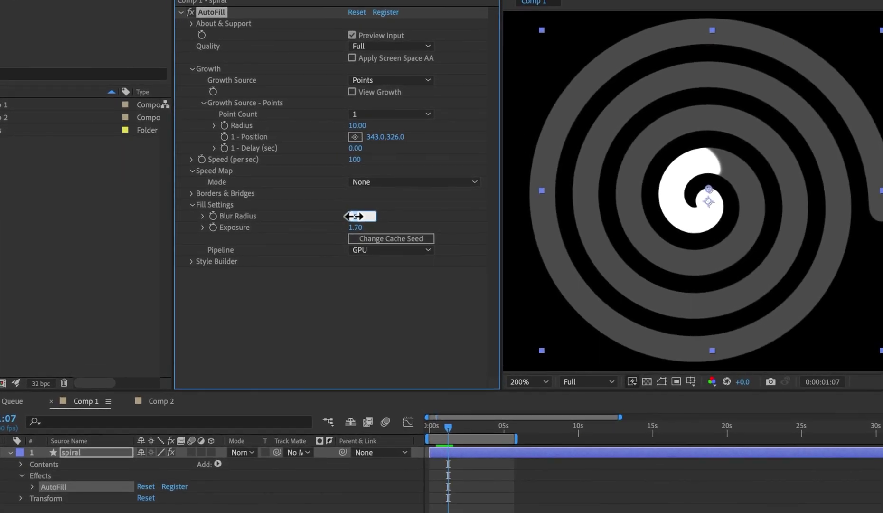
key(Tab)
text(3)
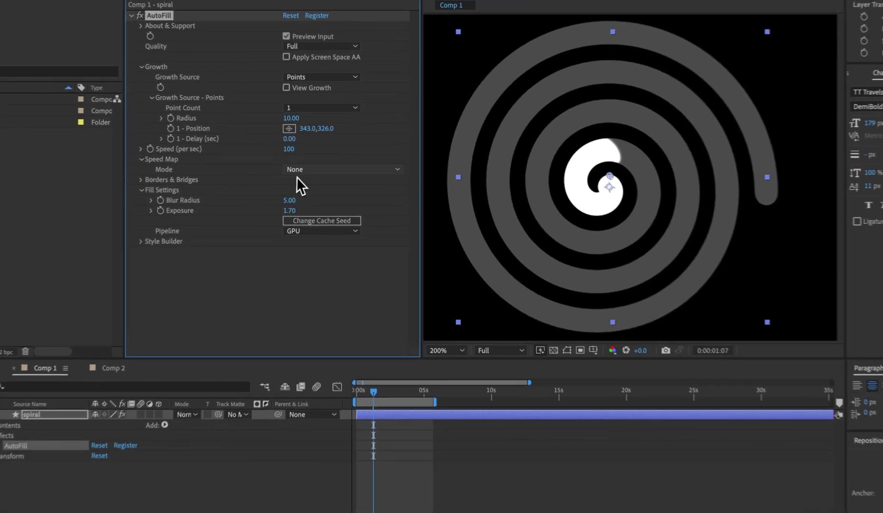
Switch Speed Map Mode to Shape Based Flow, turn on View Speed Map, and expand About & Support.
click(311, 172)
click(294, 233)
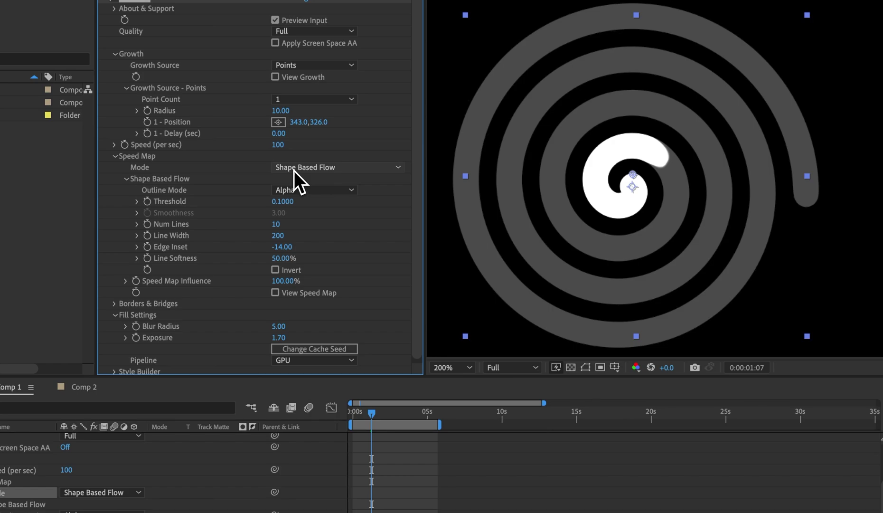
click(294, 295)
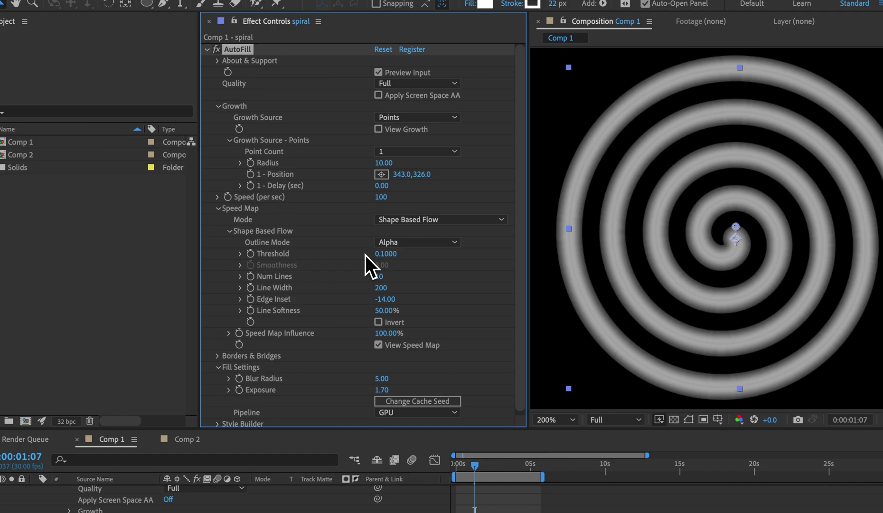
click(220, 62)
Open the AutoFill 2 wiki and scroll down to Speed Map Modes > Shape Based Flow.
click(401, 73)
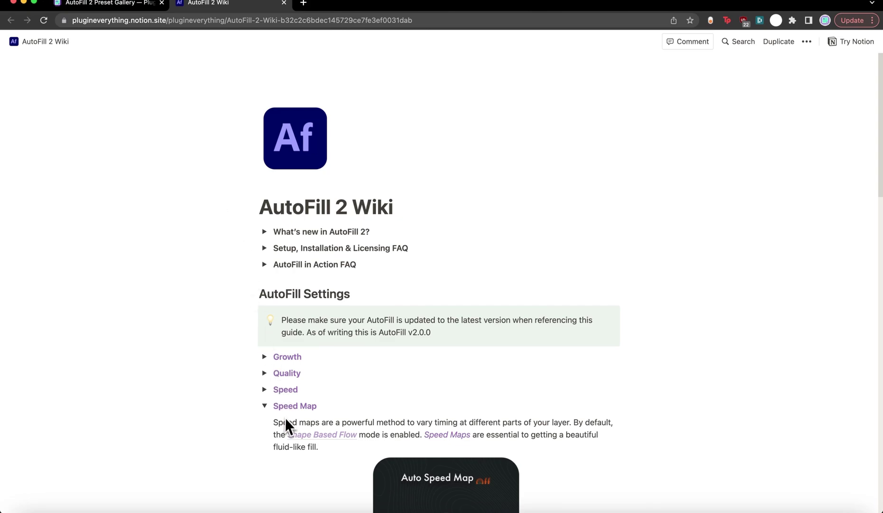
scroll(285, 417, down, 10)
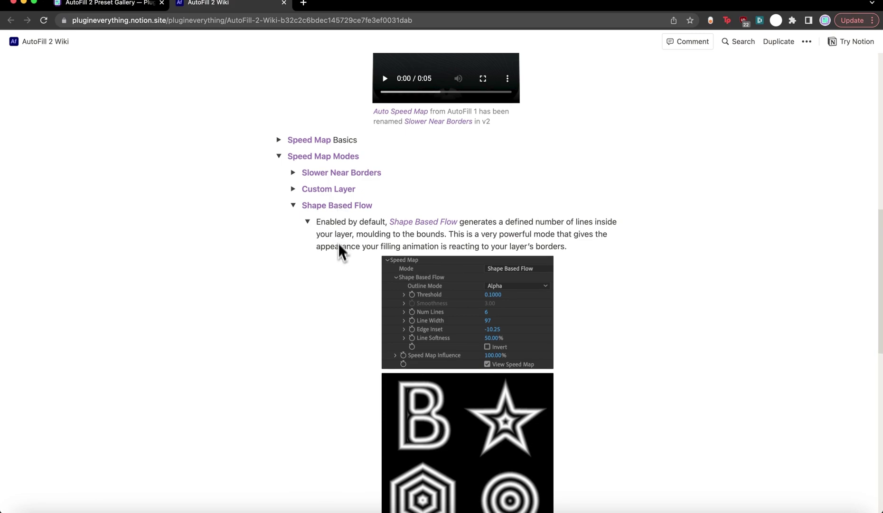
scroll(339, 250, down, 2)
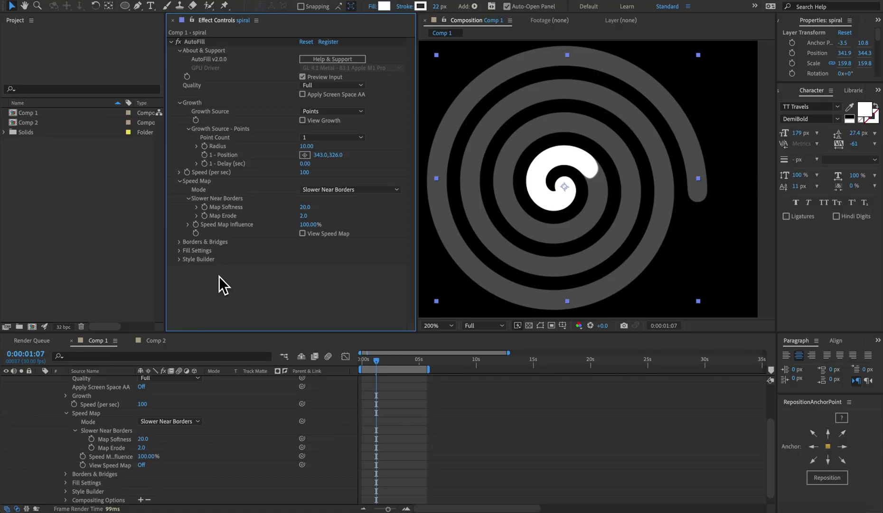
Set Point Count to 2 and place point 2 at the spiral's outer end.
click(315, 137)
click(312, 163)
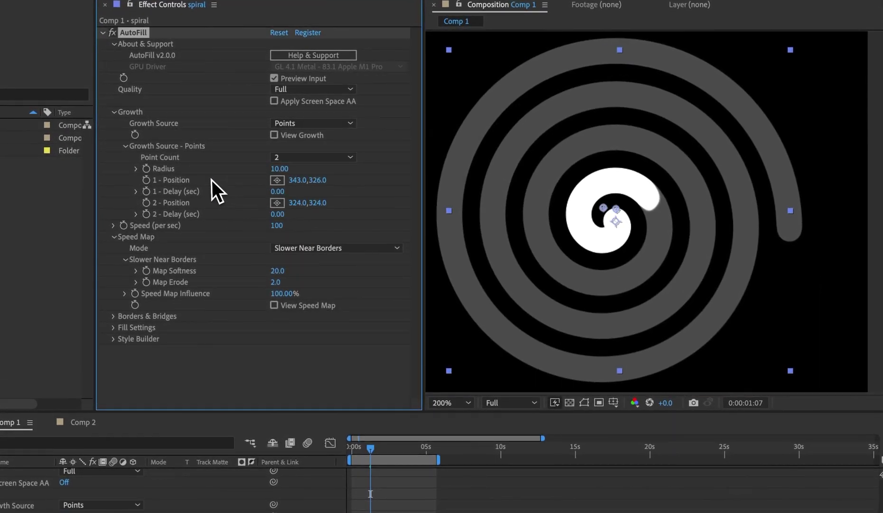
drag(615, 208, 791, 239)
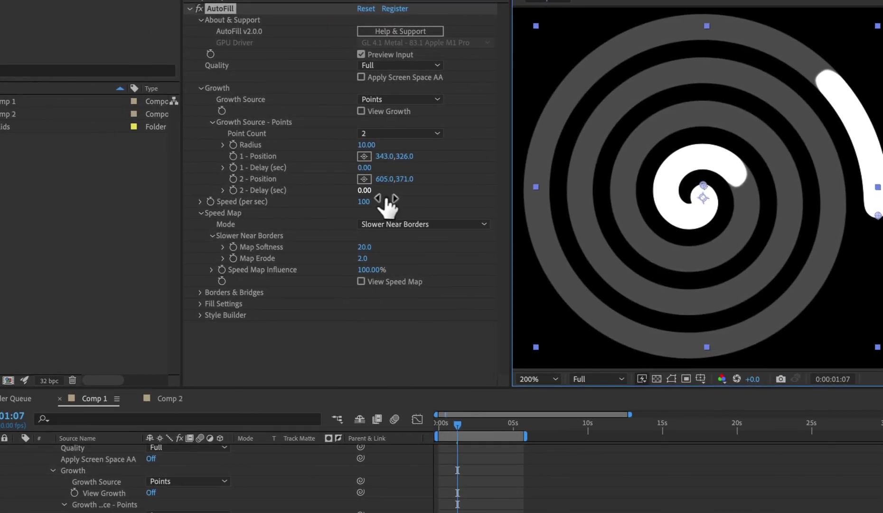
Give point 2 a 1-second delay, preview, and open the Style Builder Preset Viewer.
click(186, 187)
text(1)
key(Return)
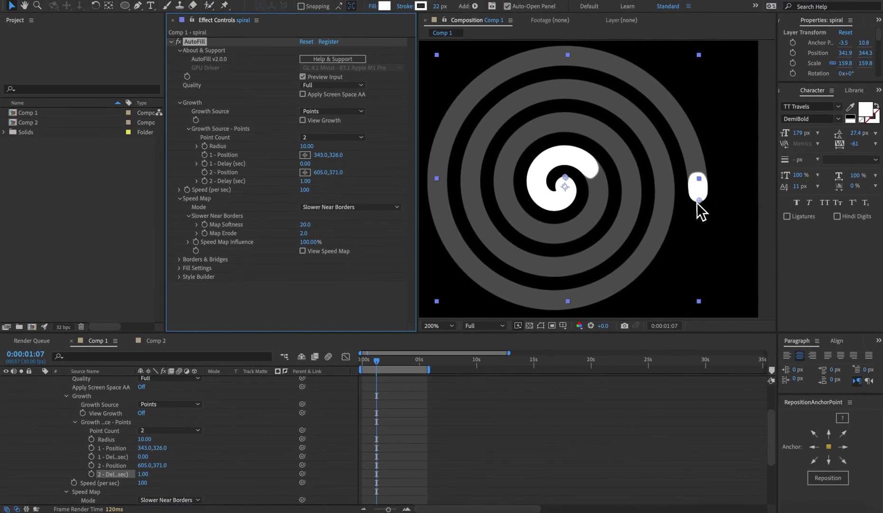
key(space)
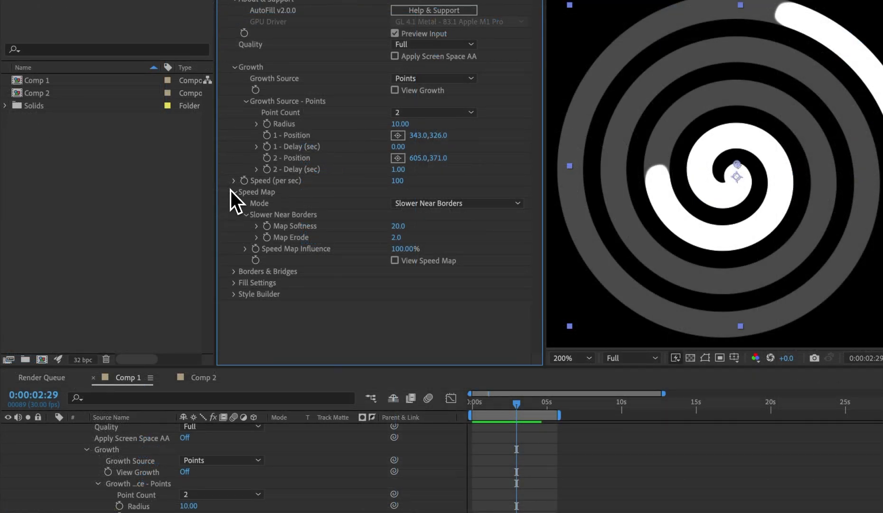
click(235, 295)
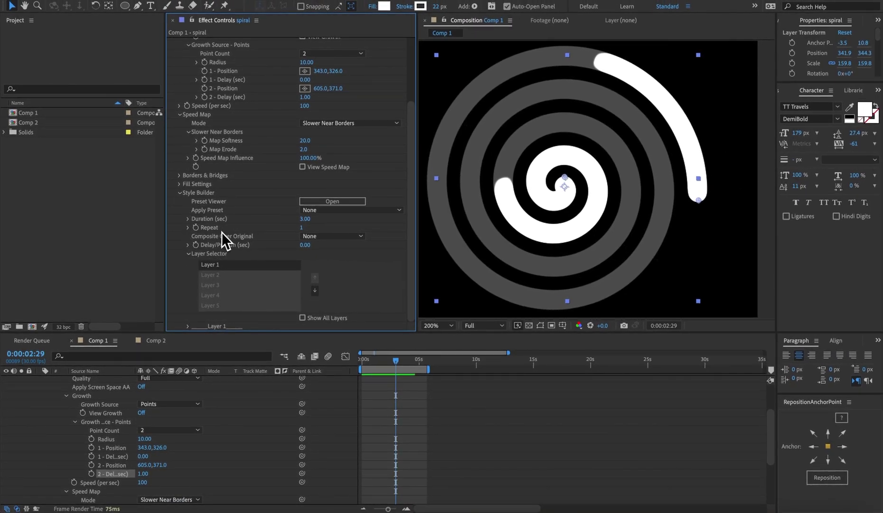
click(315, 204)
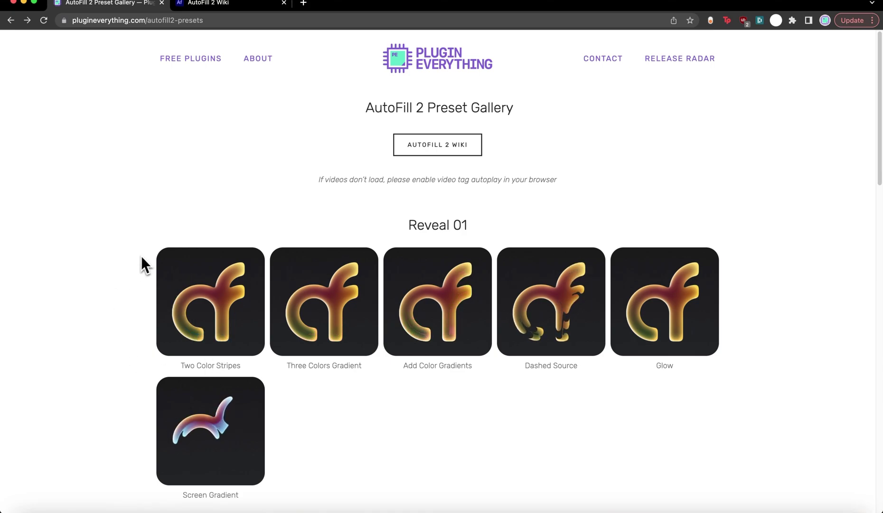
Scroll the AutoFill 2 Preset Gallery from Reveal 01 down to Reveal 03 and back up.
scroll(144, 265, down, 3)
scroll(144, 266, up, 2)
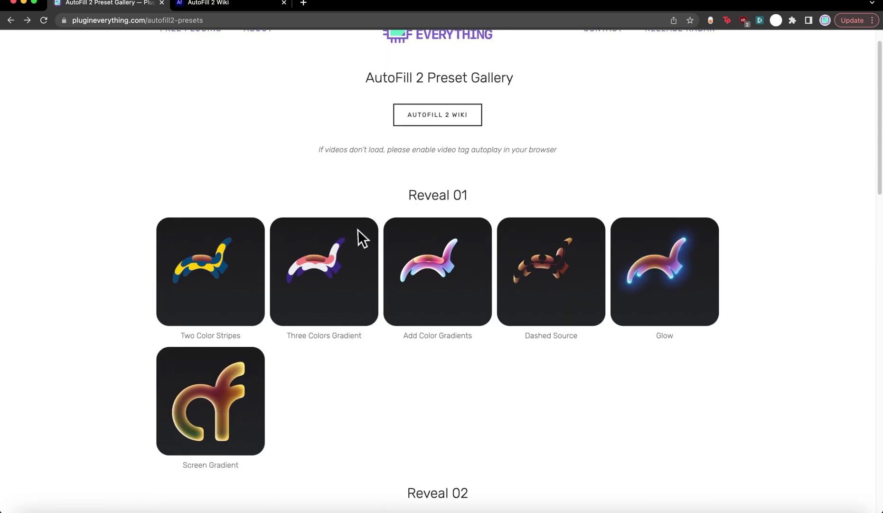
scroll(598, 349, down, 10)
scroll(469, 359, down, 8)
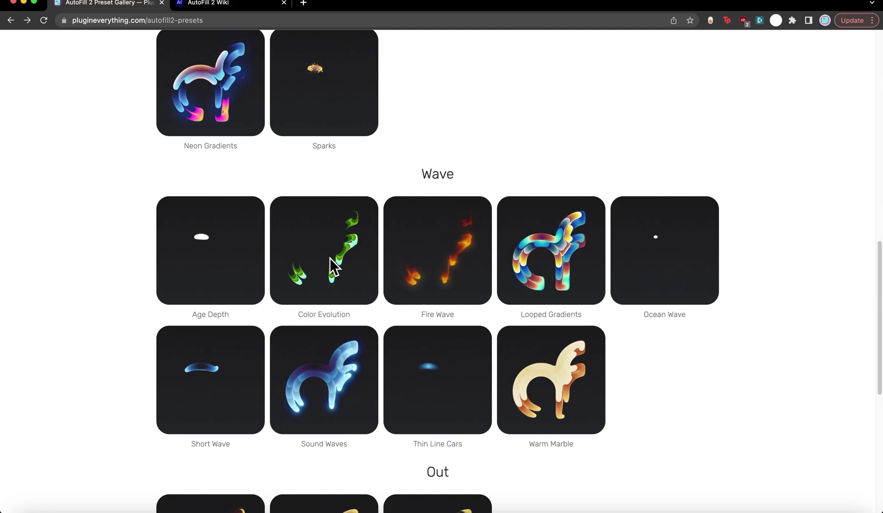
scroll(327, 256, down, 6)
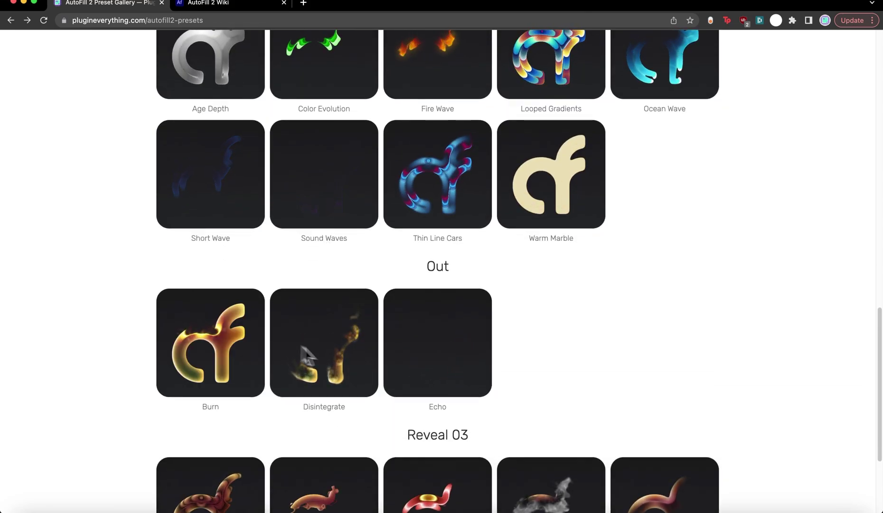
scroll(417, 368, down, 4)
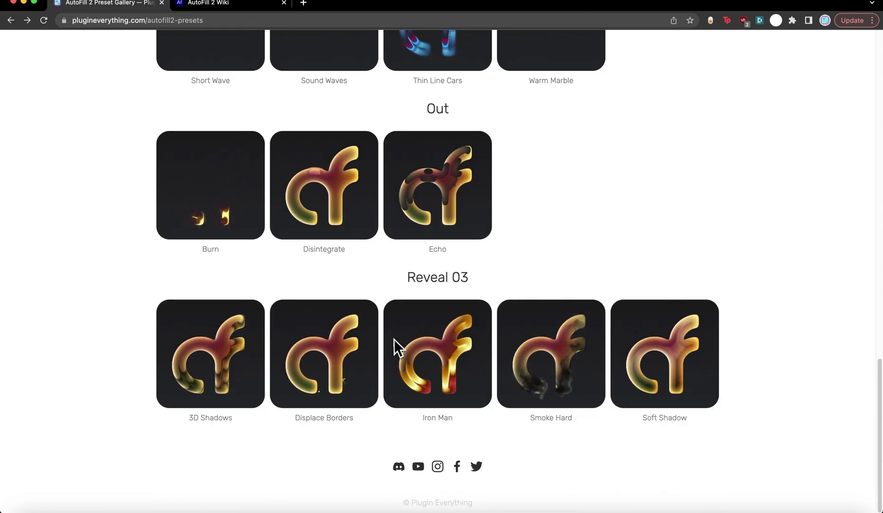
scroll(314, 361, up, 15)
scroll(315, 361, up, 5)
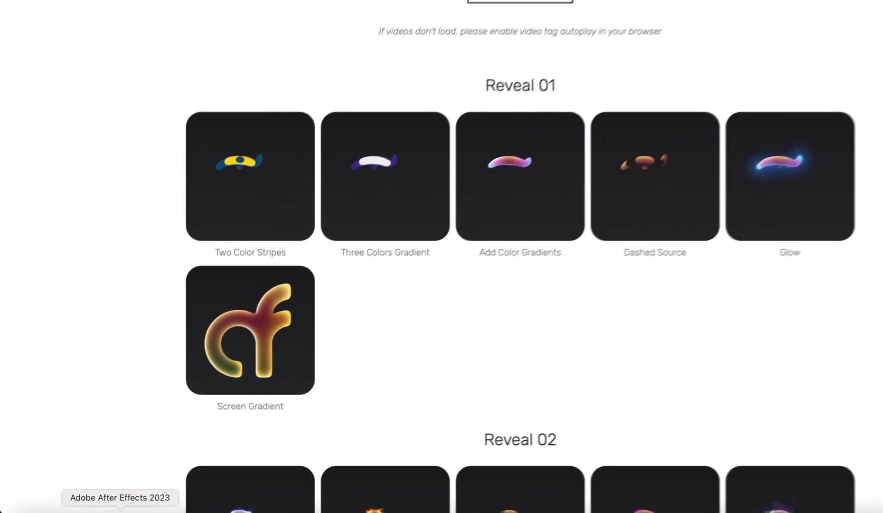
Return to After Effects and dismiss the Apply Preset list without applying a preset.
click(120, 509)
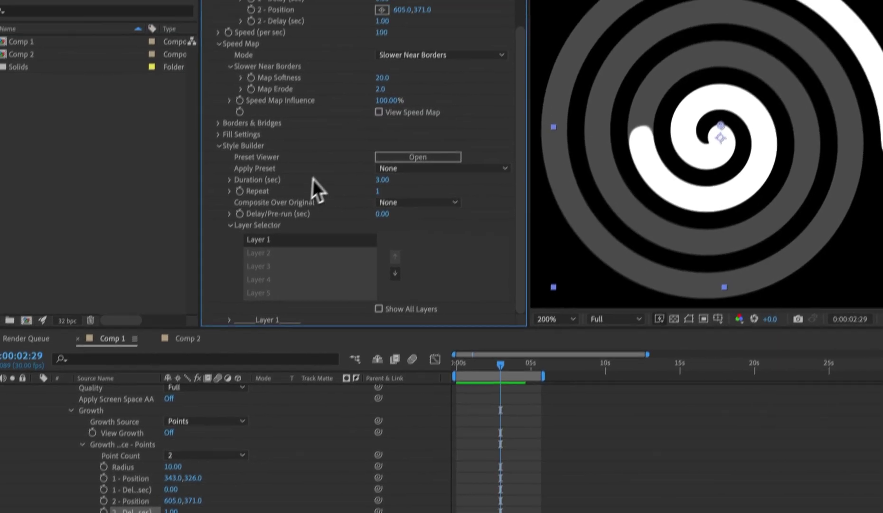
click(382, 213)
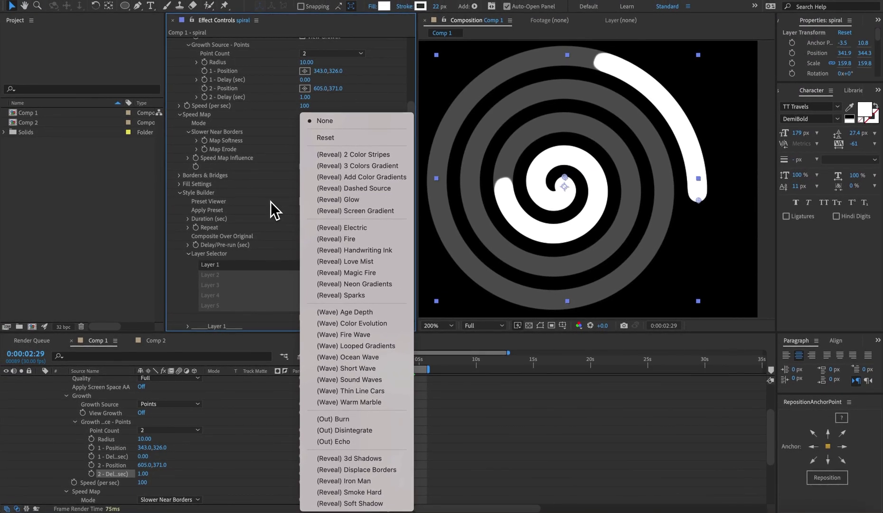
click(270, 201)
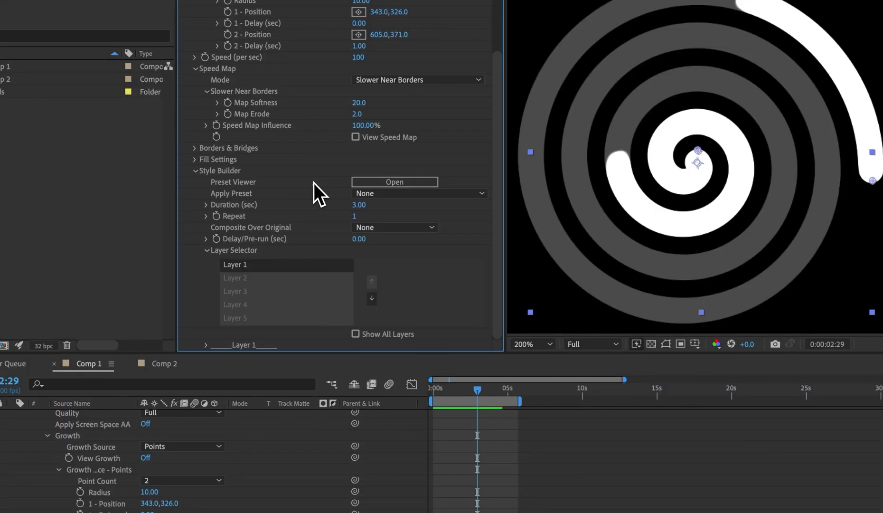
Collapse the layer selector and set Style Builder Layer 1's Mode to Gradient.
click(189, 254)
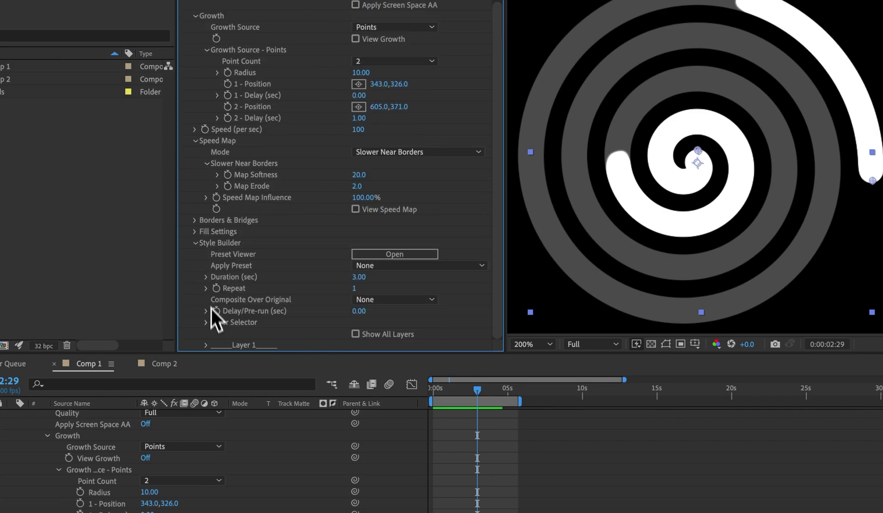
click(206, 344)
scroll(209, 348, down, 5)
click(370, 289)
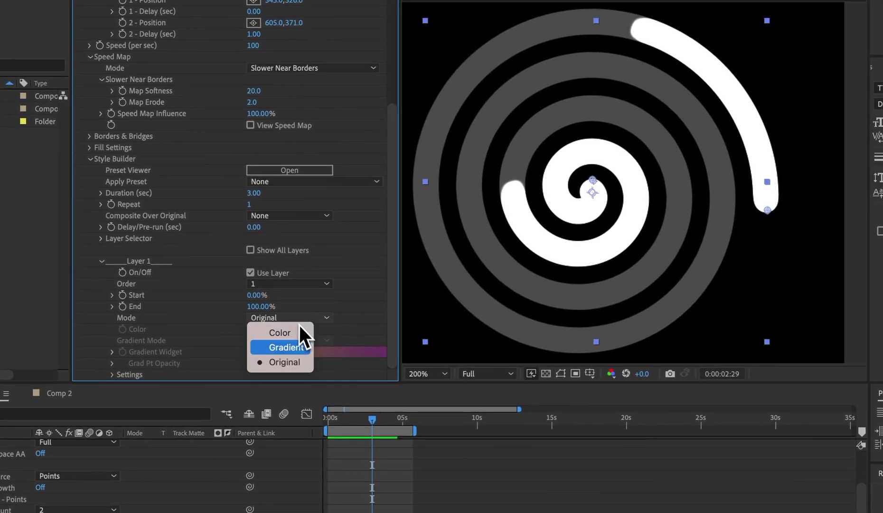
click(291, 349)
In the Gradient Widget, slide the yellow stop right and make the leftmost stop red.
click(111, 353)
scroll(111, 356, down, 2)
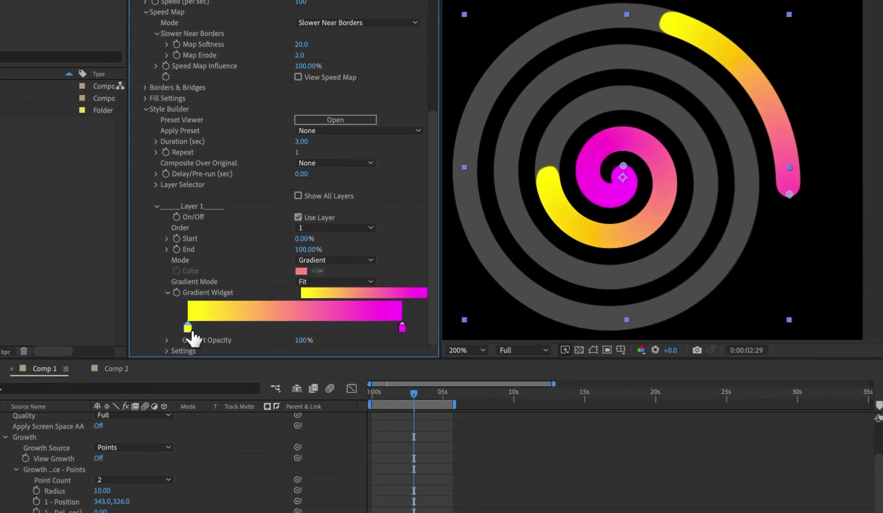
drag(213, 308, 244, 307)
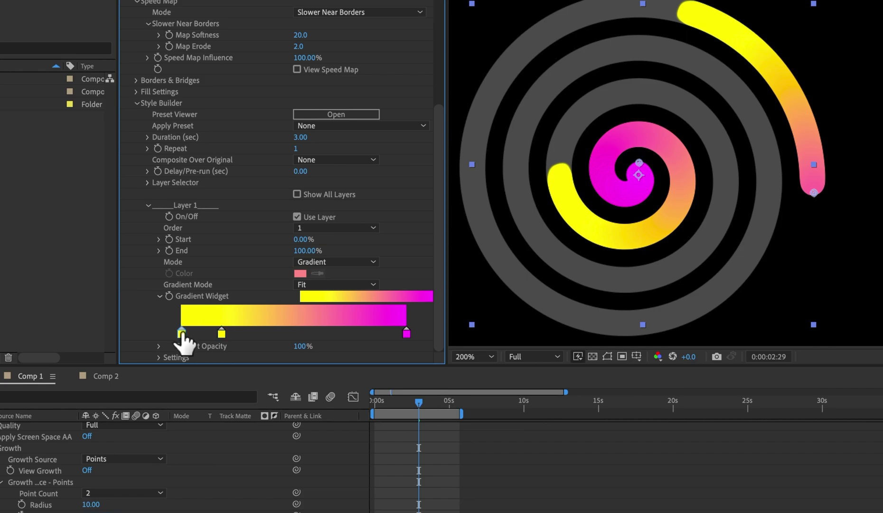
double_click(181, 333)
click(565, 193)
key(Return)
Add further rainbow colour stops to the gradient and set Gradient Mode to Age.
double_click(259, 334)
drag(605, 313, 611, 311)
key(Return)
double_click(363, 333)
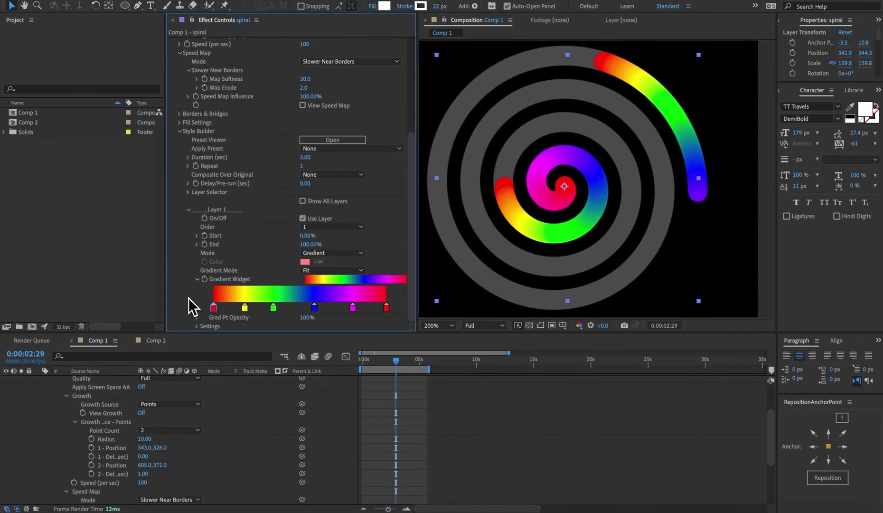
click(309, 271)
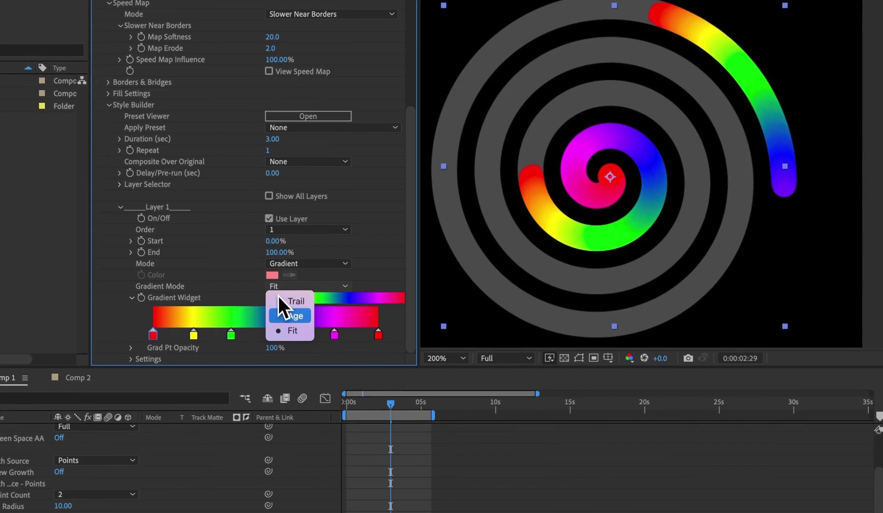
click(287, 316)
Preview the growth, then set Style Builder Duration to 1 and edit Repeat to 5.
key(Home)
key(space)
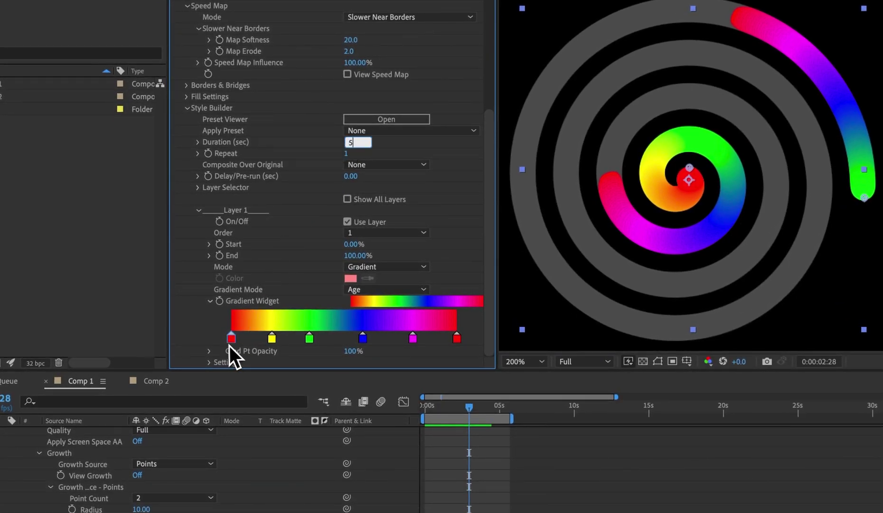
key(Return)
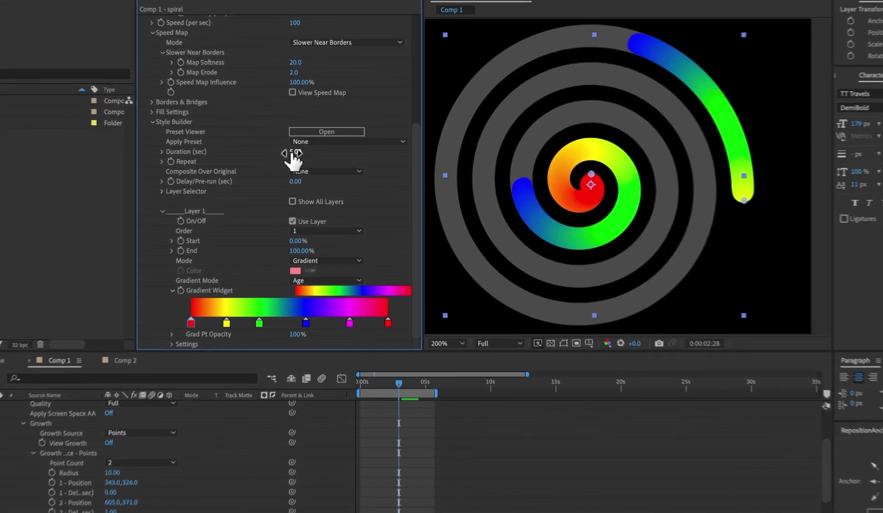
click(304, 157)
text(1)
key(Return)
click(280, 155)
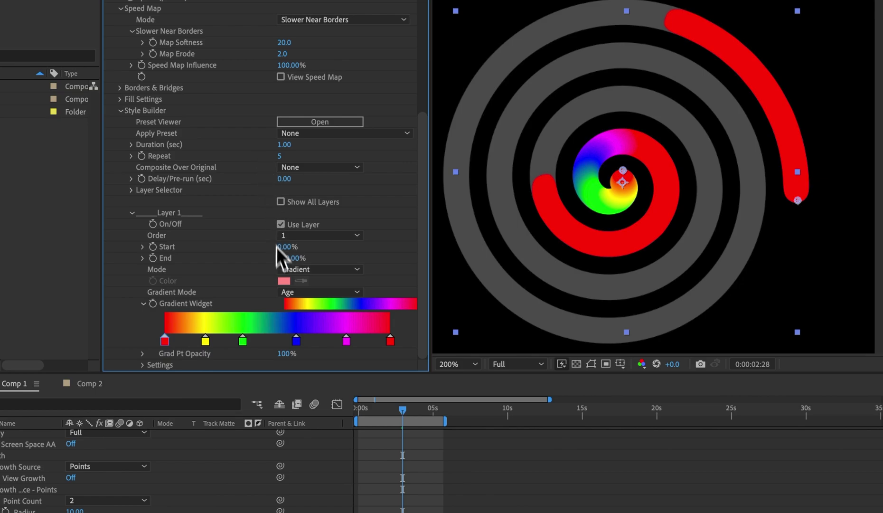
Switch Gradient Mode to Trail and set the Duration to 2.00 seconds.
click(290, 292)
click(299, 309)
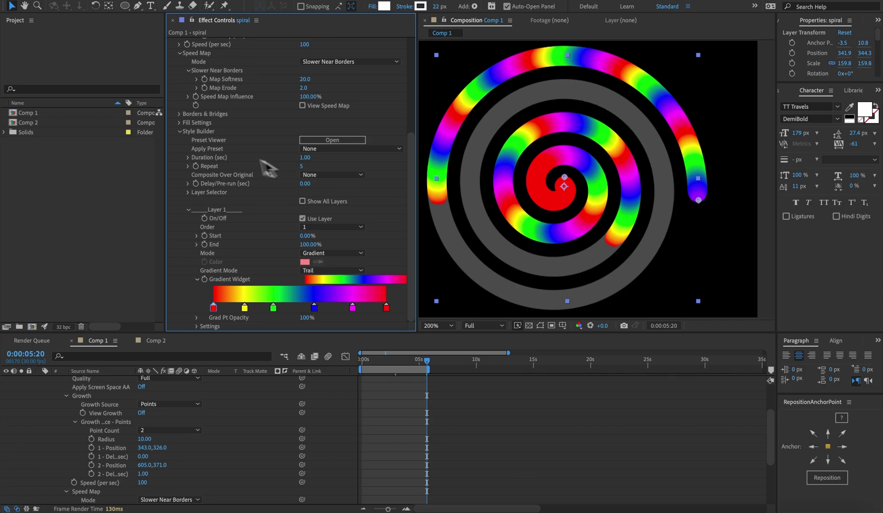
click(303, 157)
text(5)
key(Return)
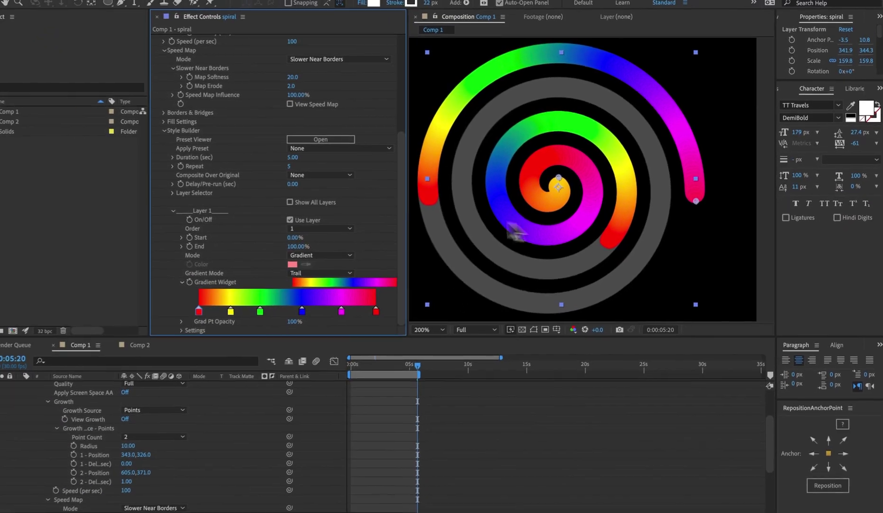
drag(292, 157, 273, 162)
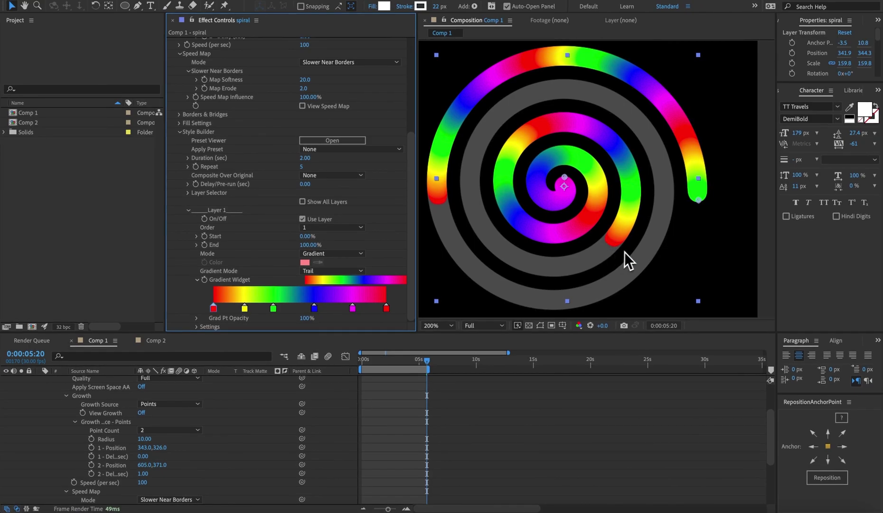
Set Speed Map Mode to Shape Based Flow with Speed Map Influence 150%.
scroll(223, 141, up, 3)
click(332, 127)
click(314, 176)
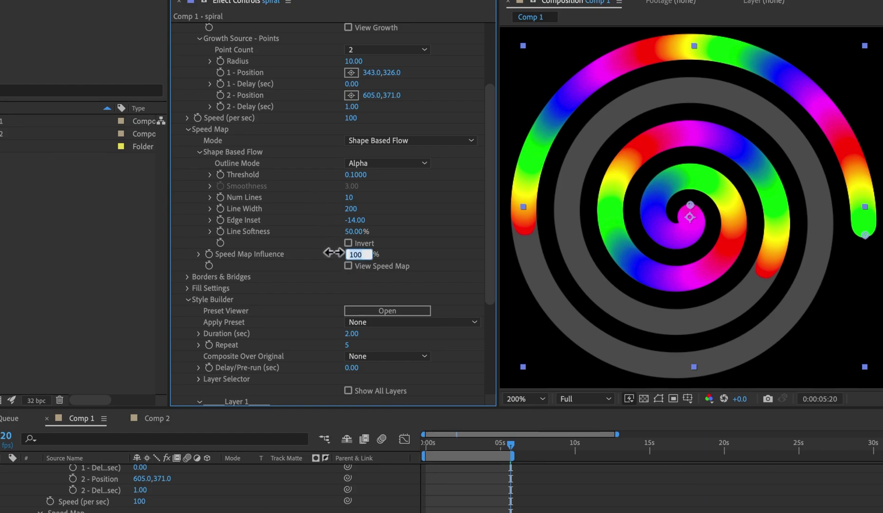
key(Return)
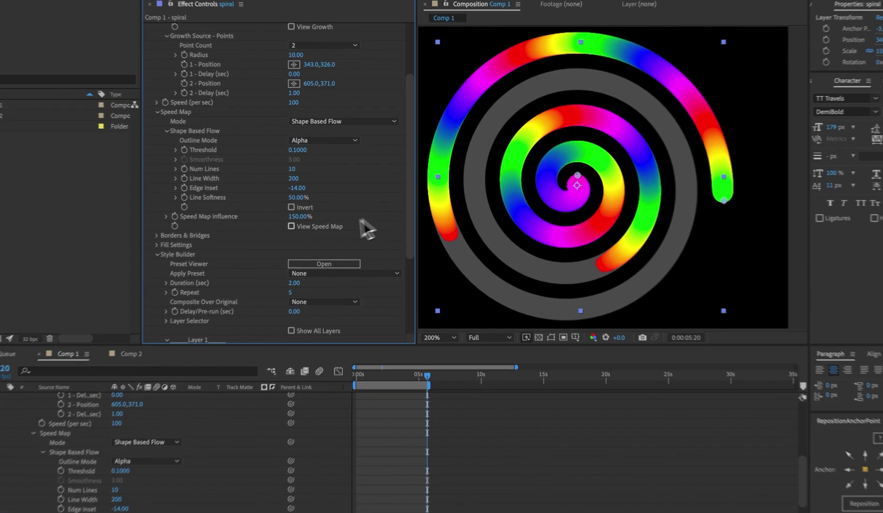
Check the speed map view, return to the coloured fill, and enable Apply Screen Space AA.
click(302, 223)
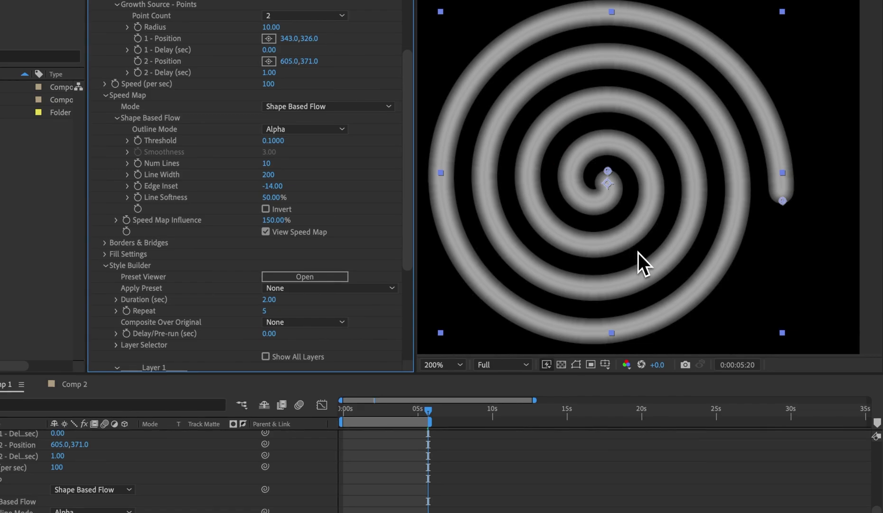
click(265, 232)
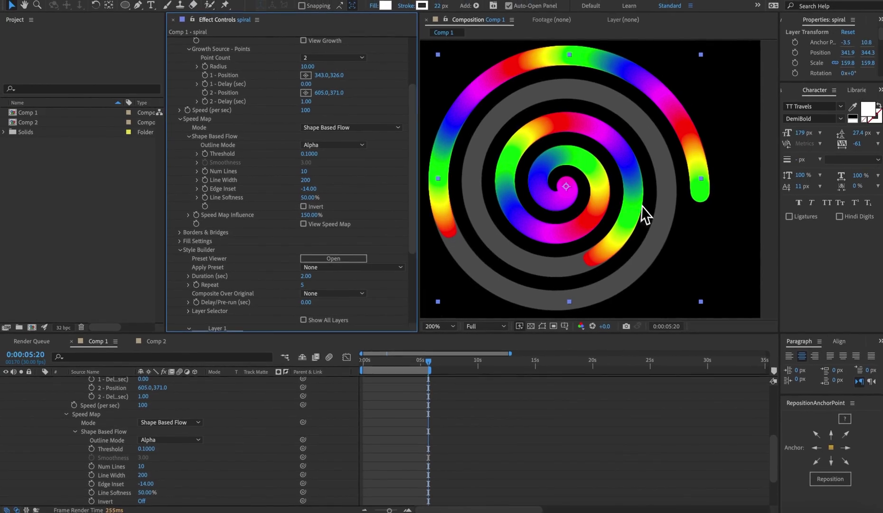
scroll(277, 175, up, 2)
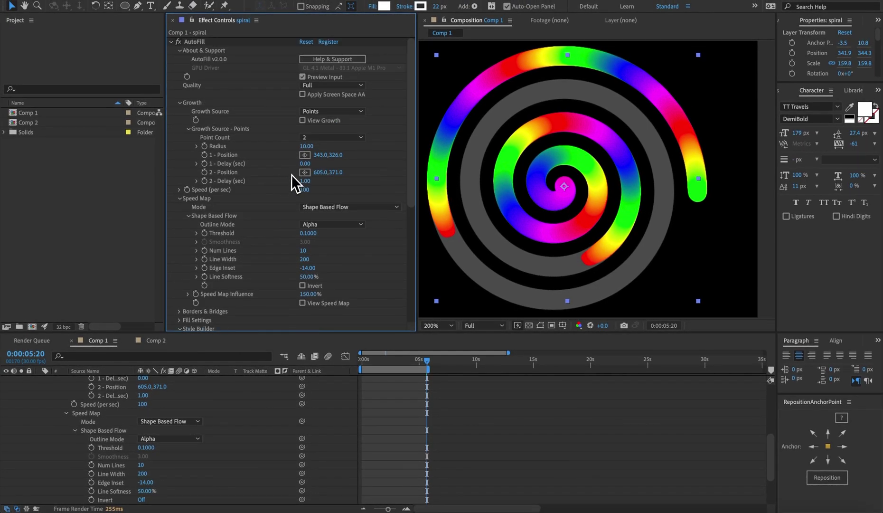
click(302, 95)
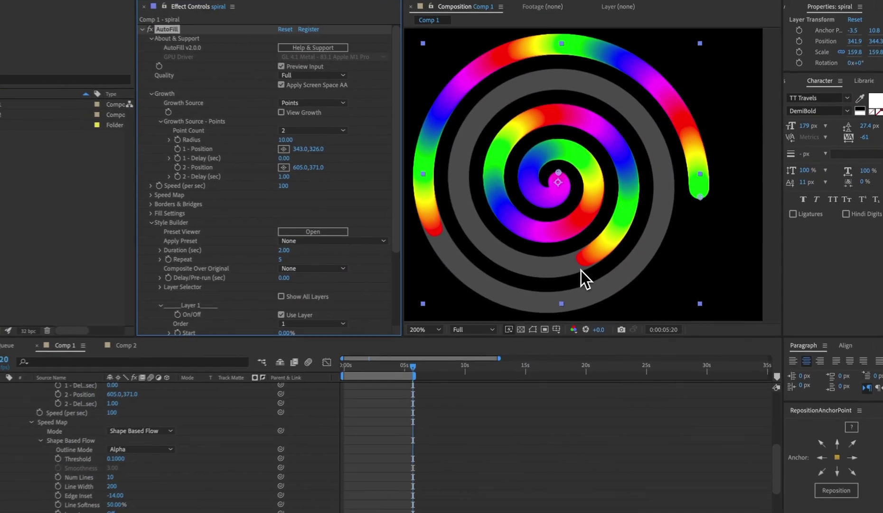
Widen the red band and set the first gradient stop's Grad Pt Opacity to 0%.
scroll(190, 249, down, 5)
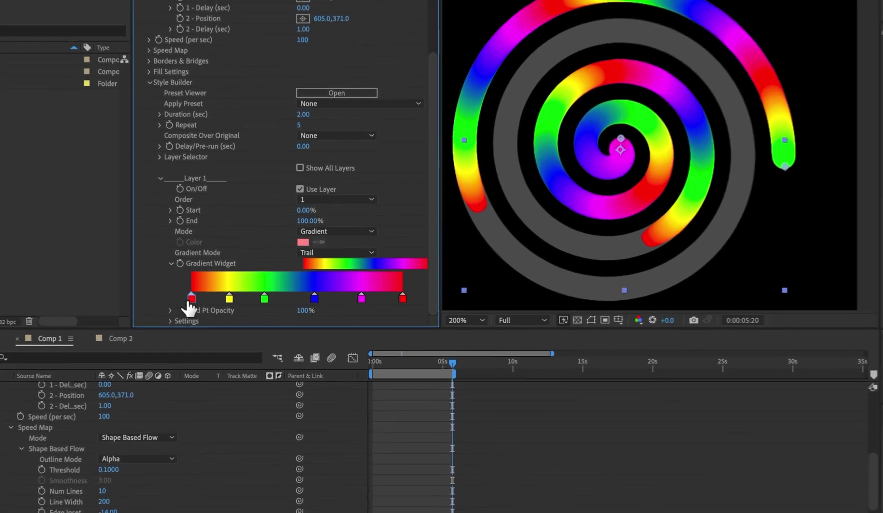
drag(213, 307, 225, 307)
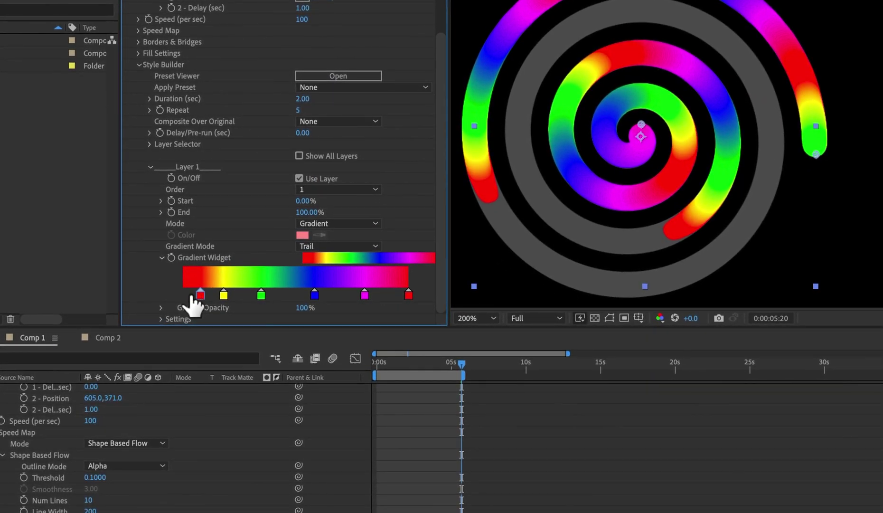
double_click(184, 294)
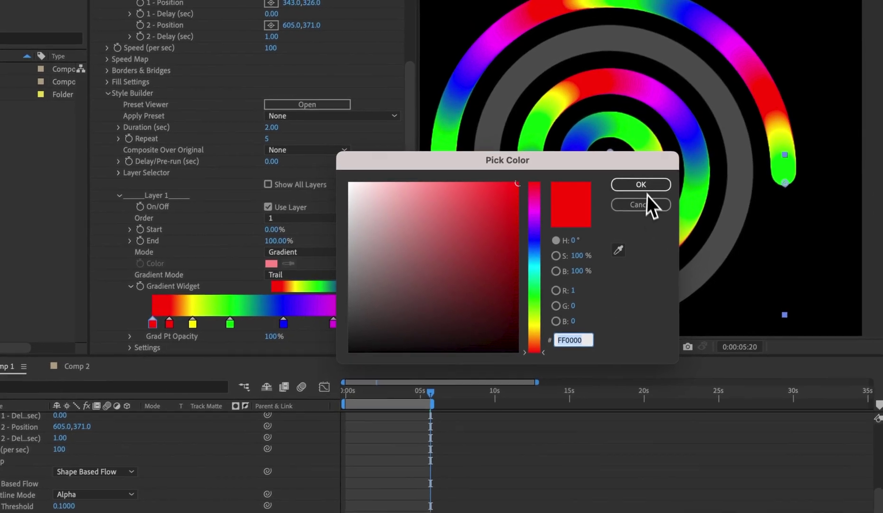
click(673, 175)
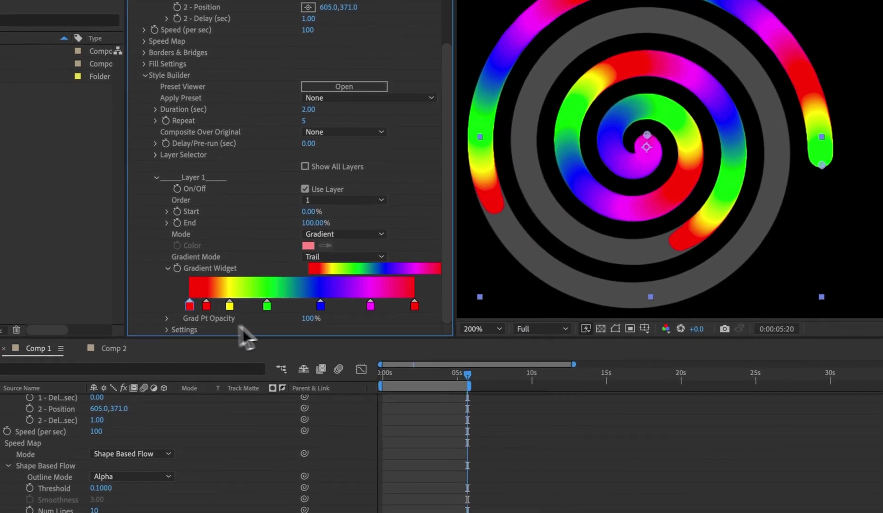
drag(310, 318, 305, 317)
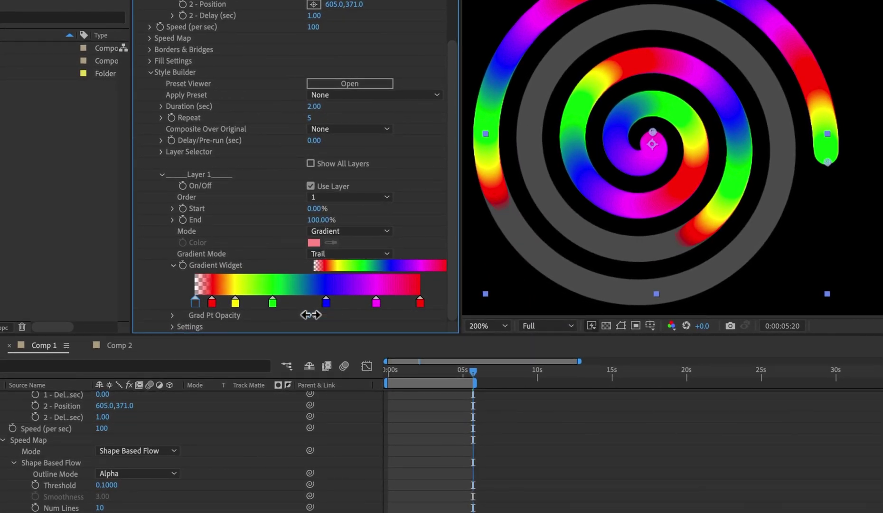
Change the second stop's colour to orange FF7100 and uncheck Preview Input.
double_click(212, 302)
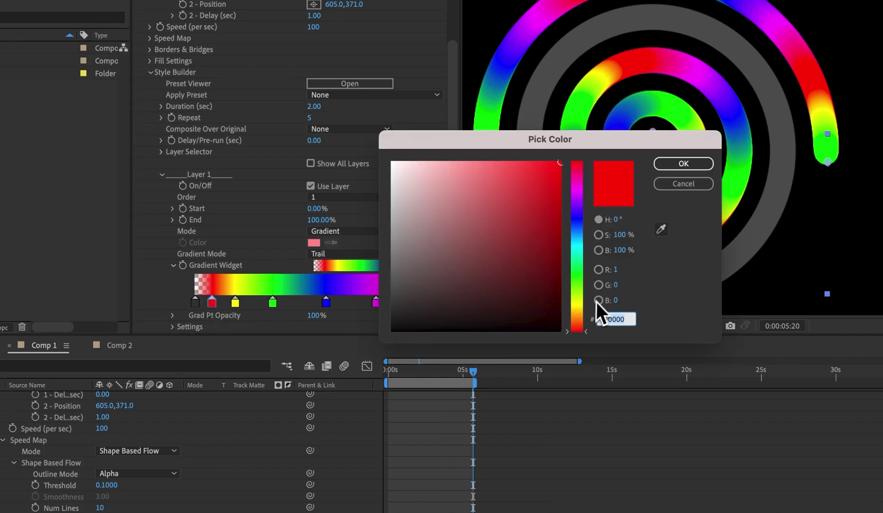
click(580, 320)
key(Return)
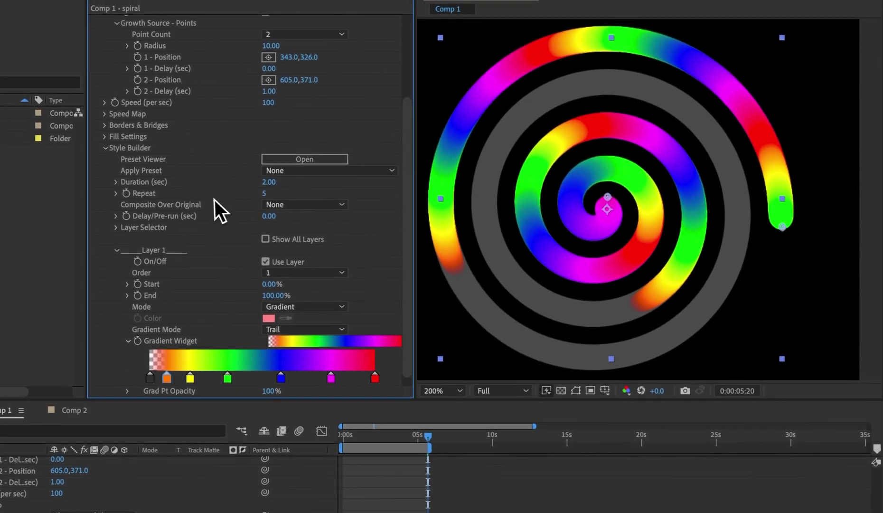
scroll(234, 192, up, 5)
click(264, 67)
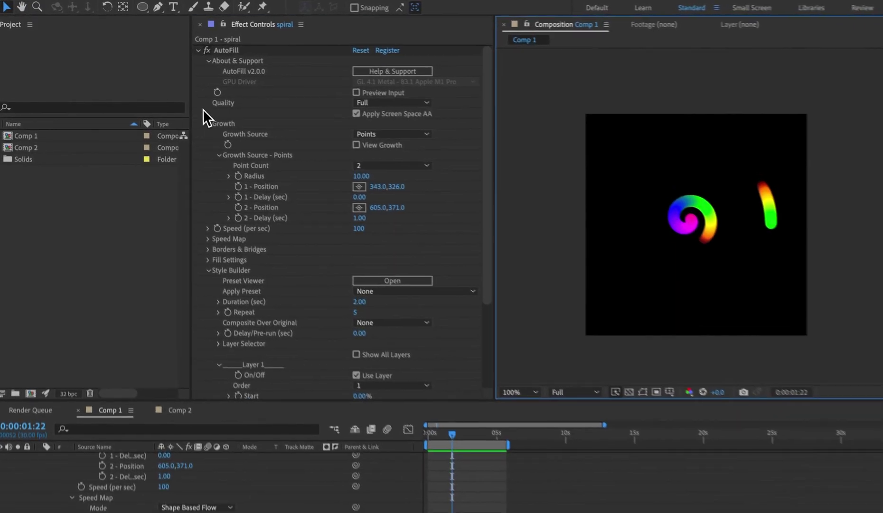
Raise the spiral's AutoFill Speed (per sec) to 200 and preview the faster fill.
click(180, 103)
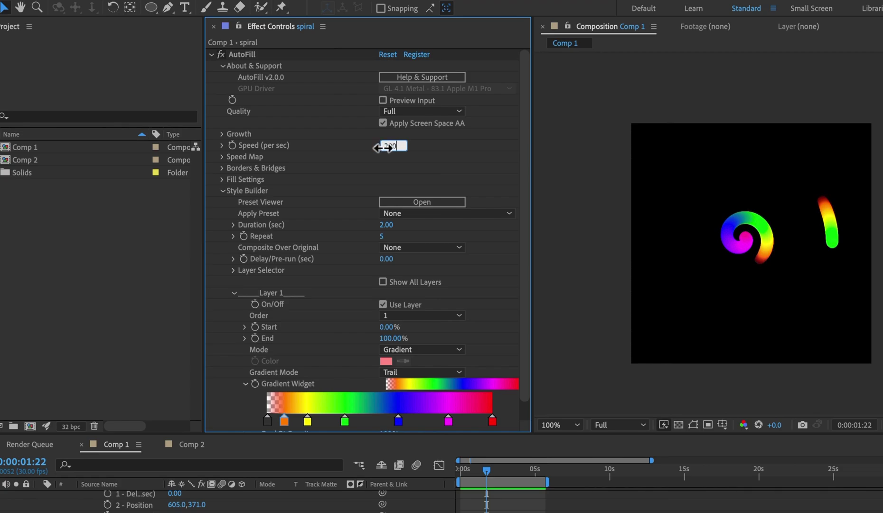
key(Return)
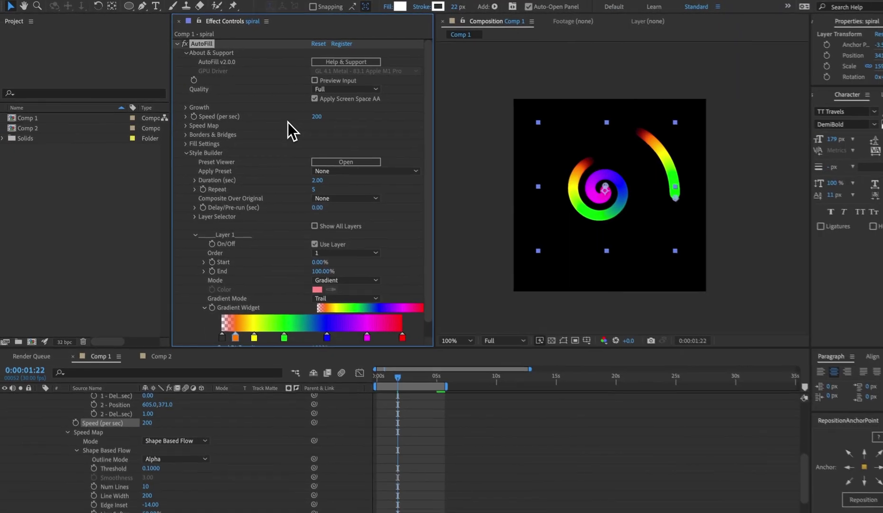
key(space)
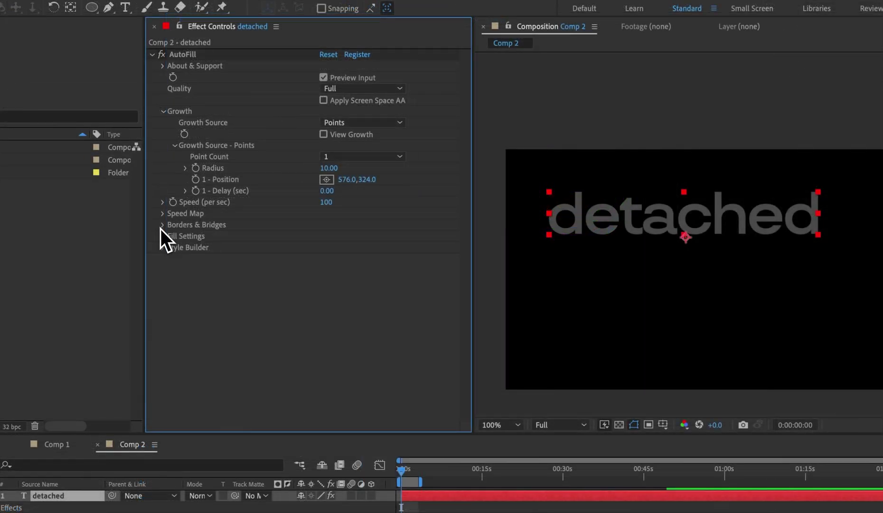
Move the AutoFill start point onto the letter 'd' at 212,246 and preview.
click(161, 227)
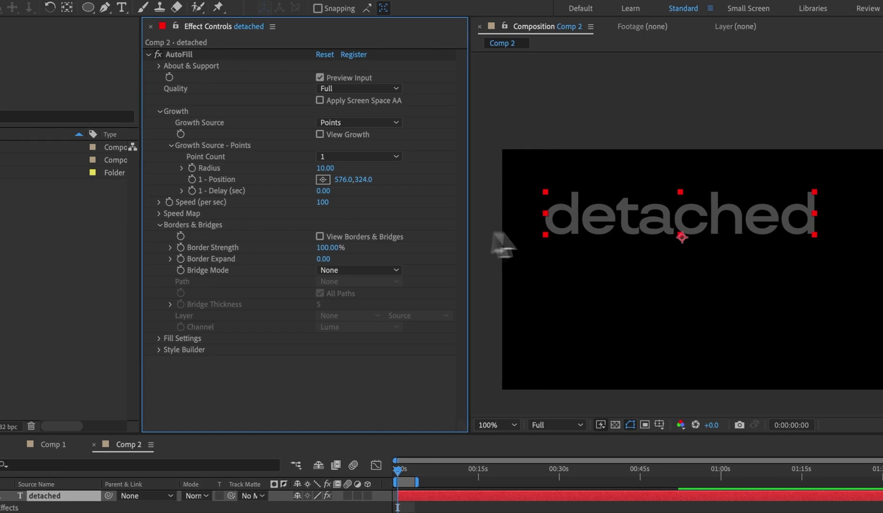
click(180, 54)
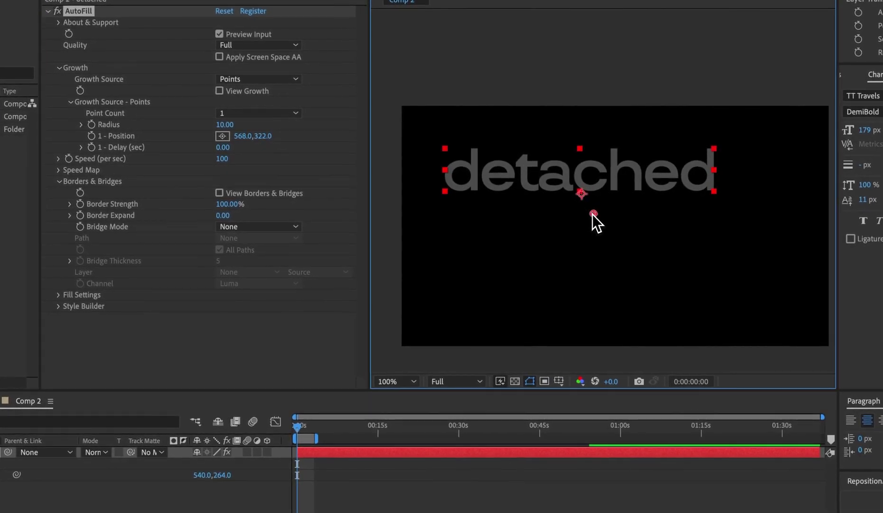
drag(597, 216, 477, 190)
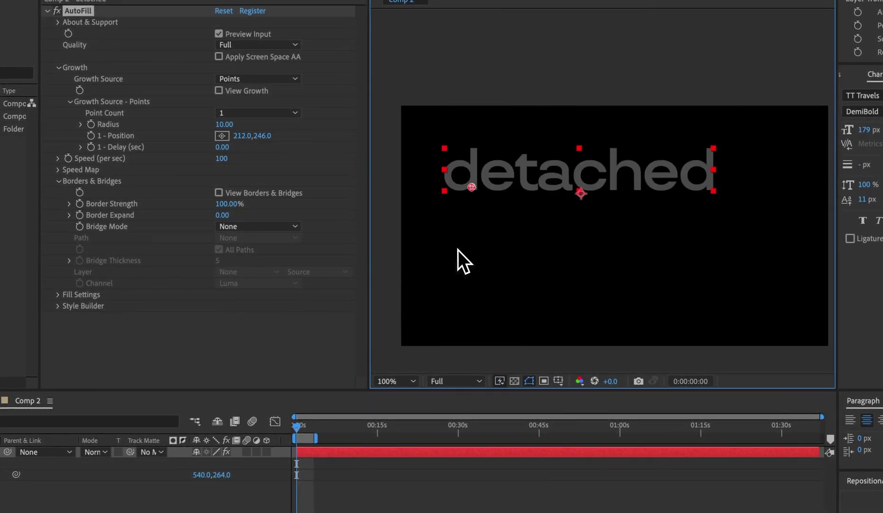
key(space)
Zoom in on the filled 'd' and check the growth point count, leaving it unchanged.
click(461, 244)
click(460, 180)
scroll(473, 246, up, 4)
drag(605, 227, 513, 234)
click(263, 113)
key(Escape)
scroll(631, 266, down, 4)
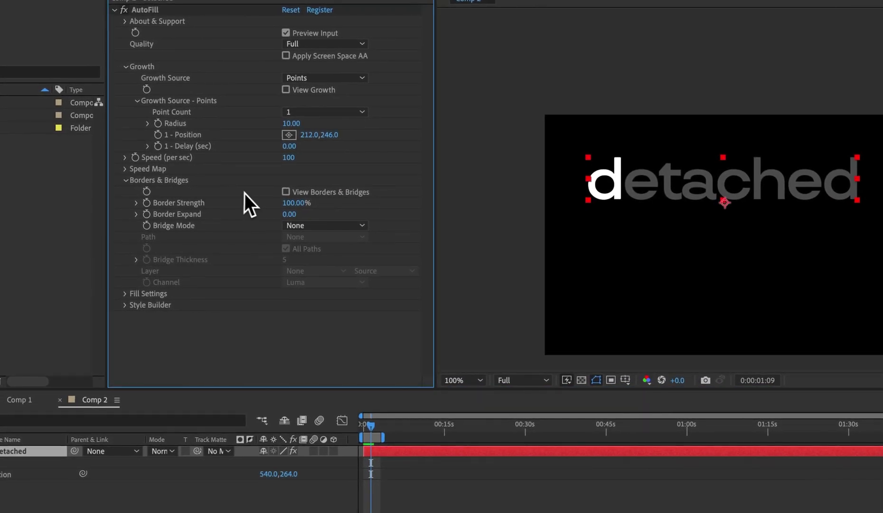
scroll(602, 243, up, 2)
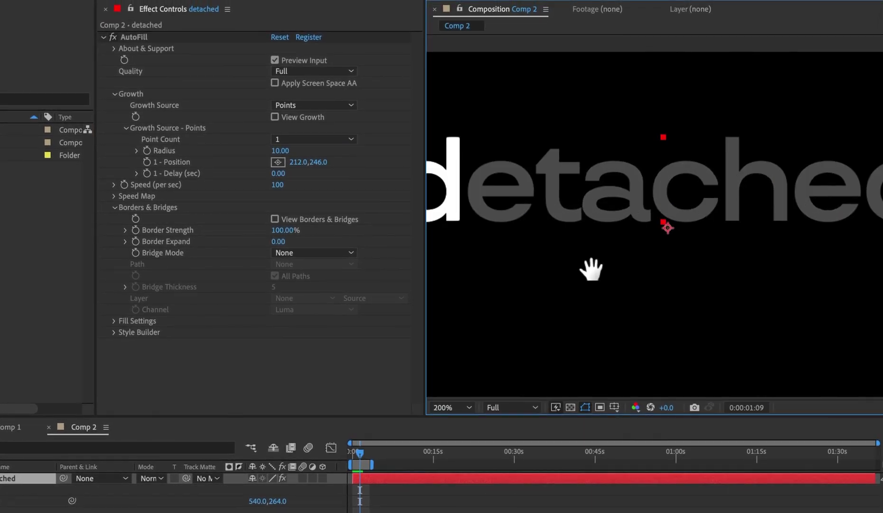
Draw a two-point Pen mask line beneath the word 'detached'.
drag(543, 297, 564, 317)
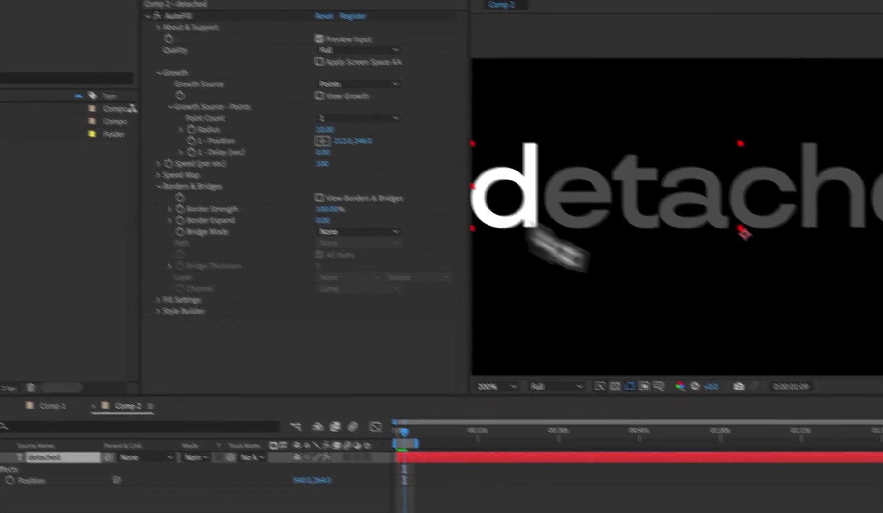
drag(627, 246, 574, 246)
scroll(791, 239, down, 2)
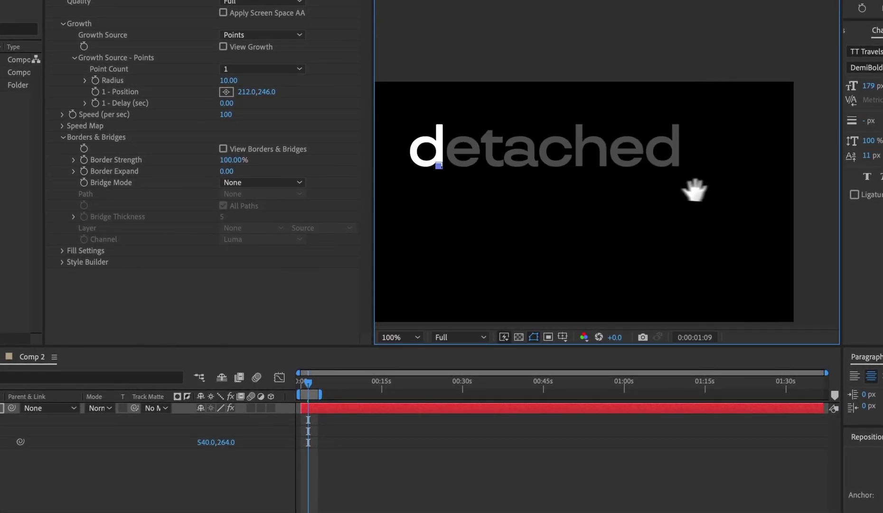
click(665, 170)
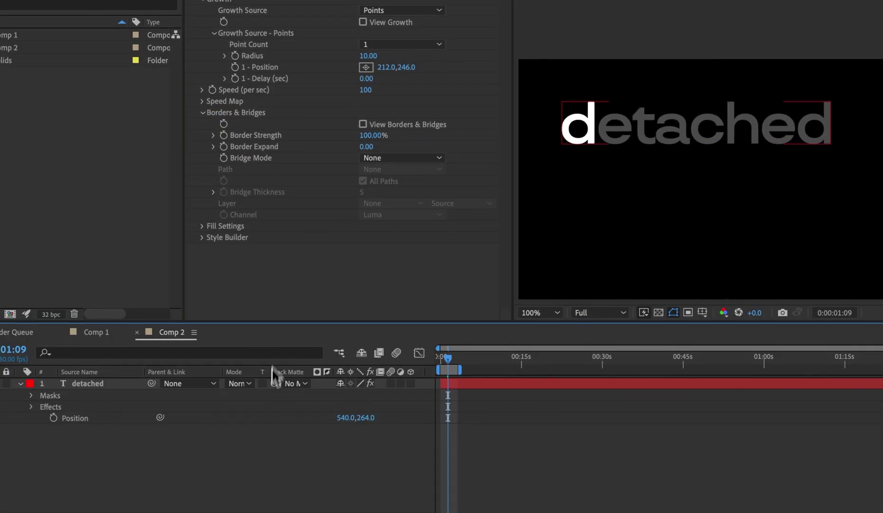
click(117, 456)
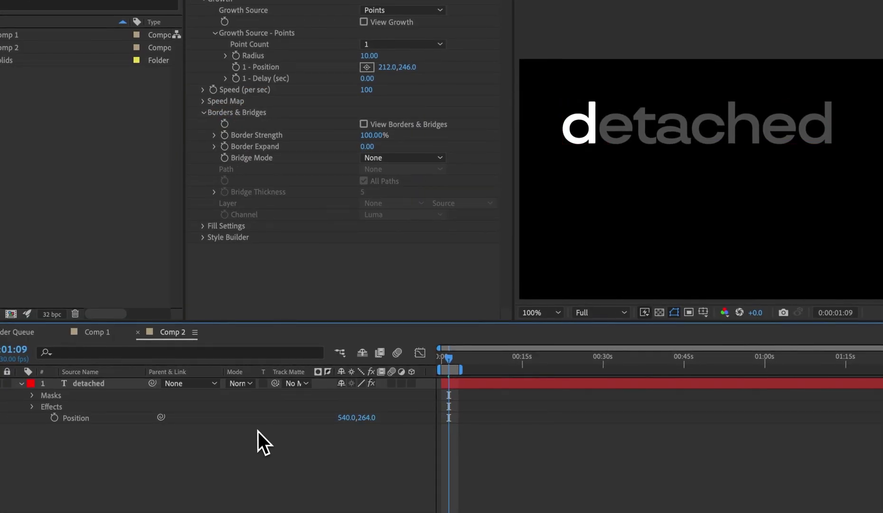
Set AutoFill's Bridge Mode to Mask and replay the fill animation.
click(378, 157)
click(386, 187)
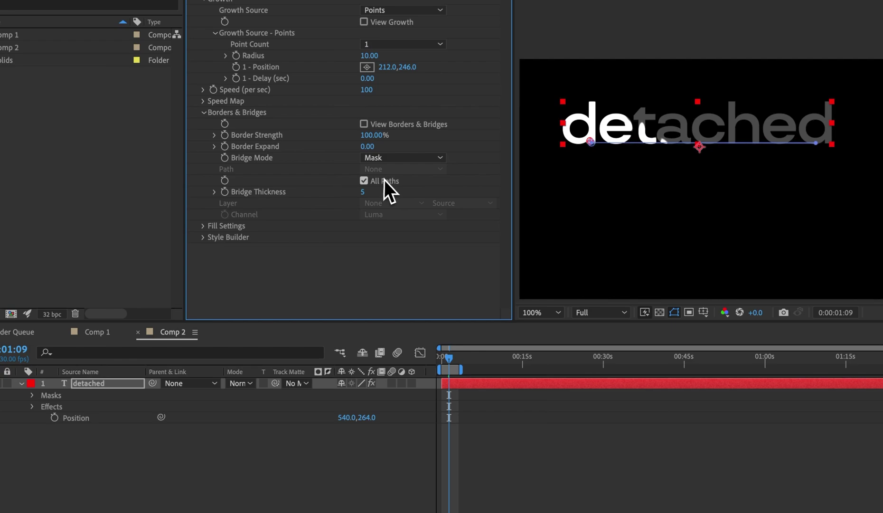
click(223, 493)
key(space)
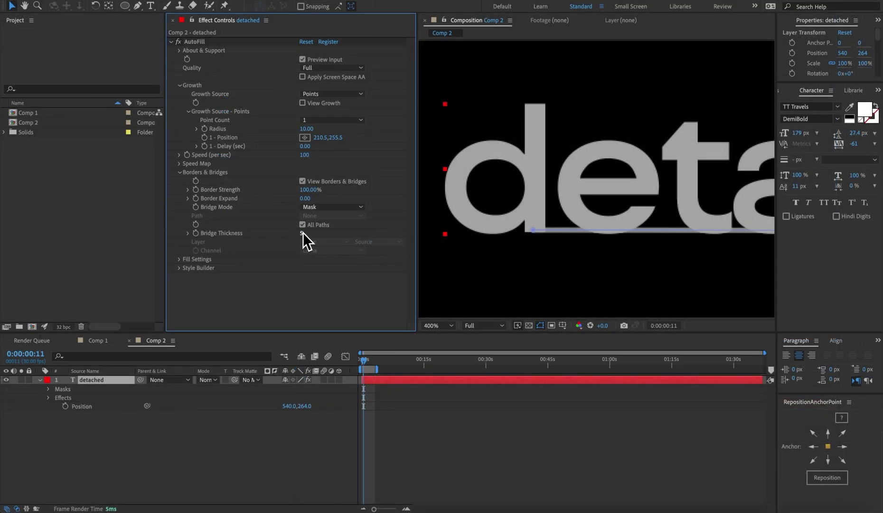
Turn off View Borders & Bridges and review the white fill across the letters.
click(302, 181)
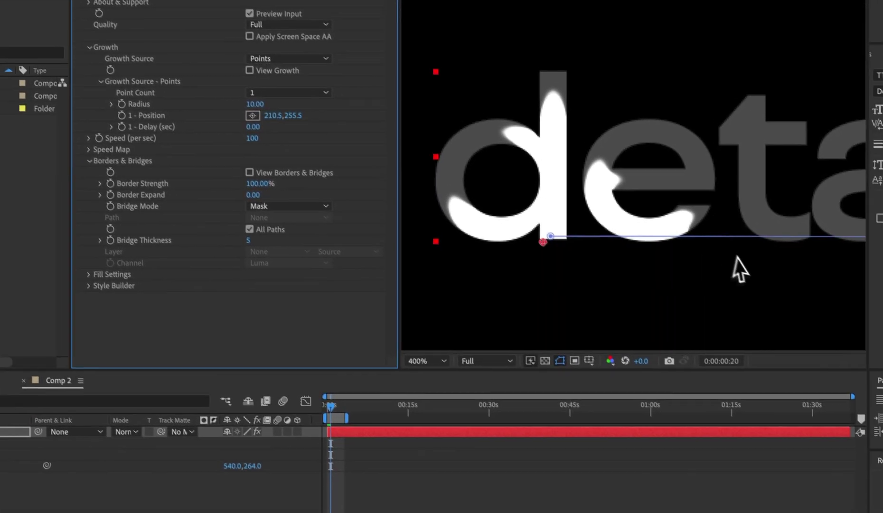
drag(751, 304, 571, 303)
scroll(505, 236, down, 2)
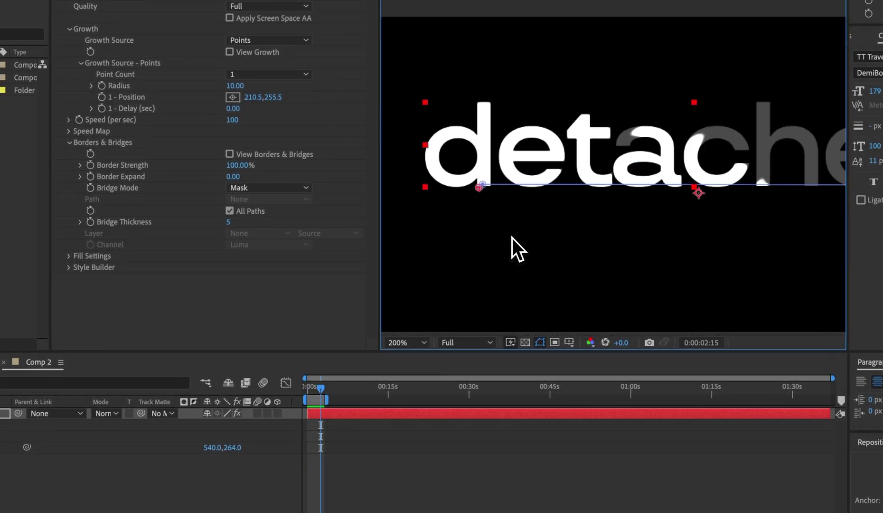
key(space)
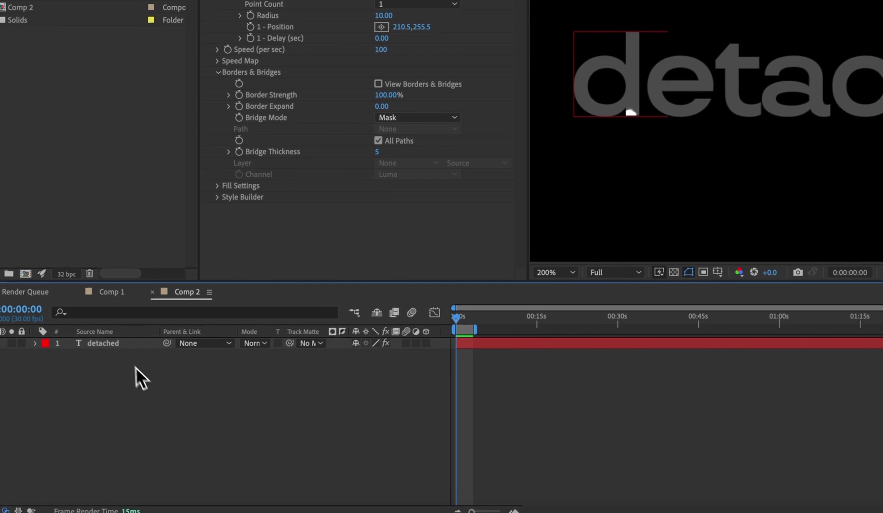
Keyframe the text layer's Position from 540,264 at 0s to a later spot down-right.
key(p)
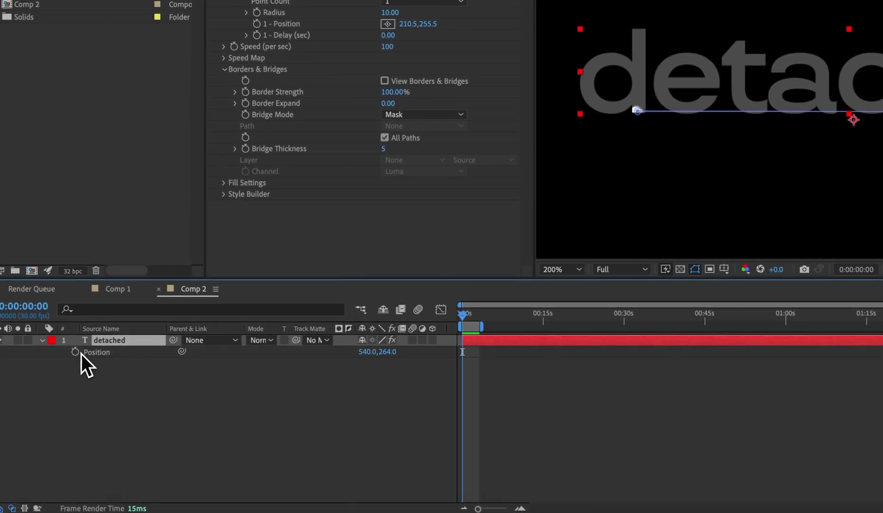
click(76, 352)
drag(482, 327, 546, 327)
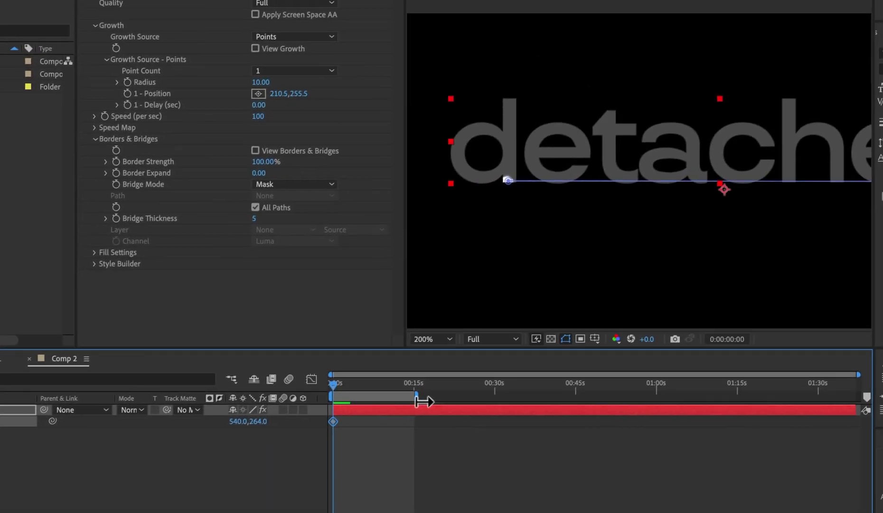
click(483, 313)
drag(796, 74, 823, 90)
Preview the drifting 'detached' text with the AutoFill flowing across it.
key(space)
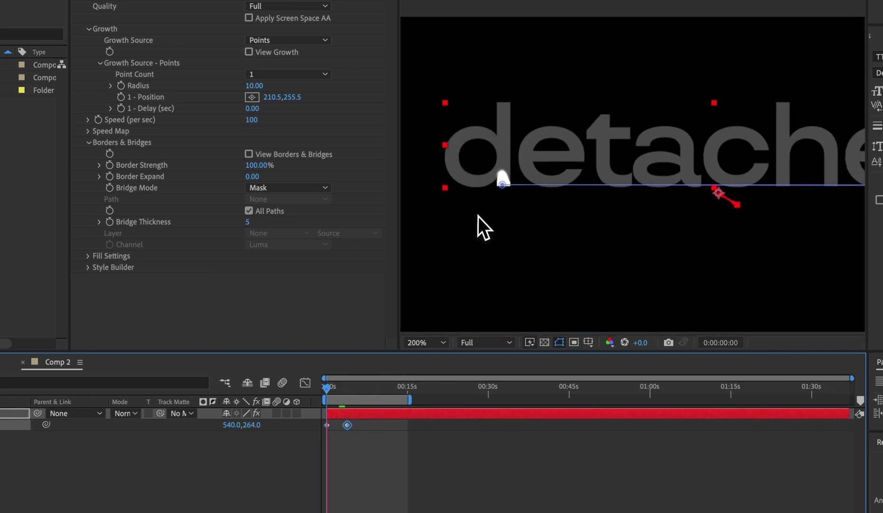
key(space)
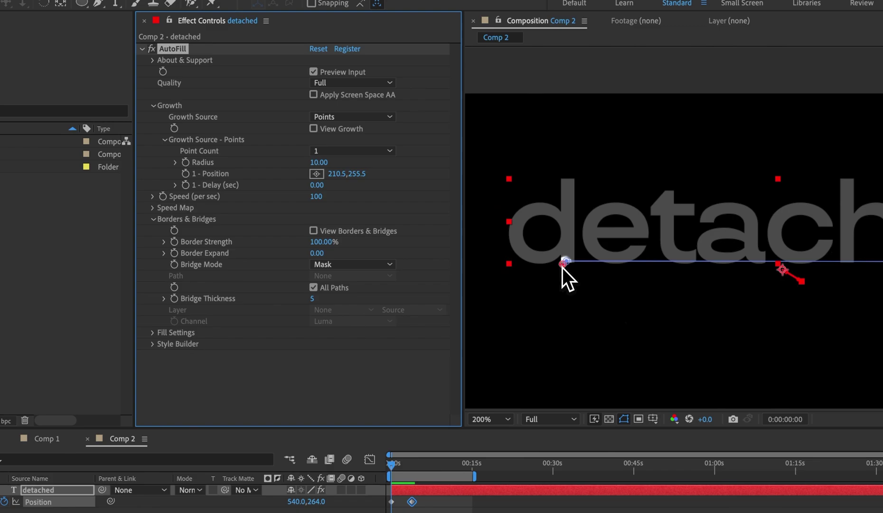
key(space)
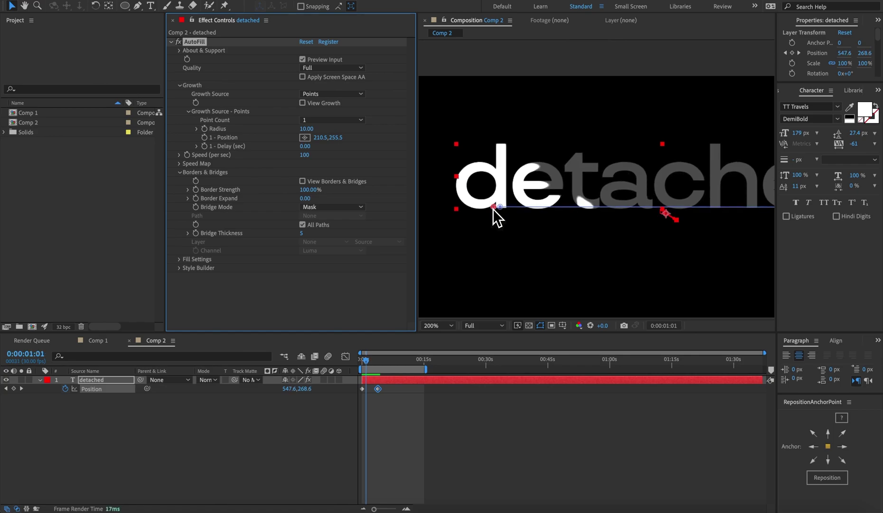
key(space)
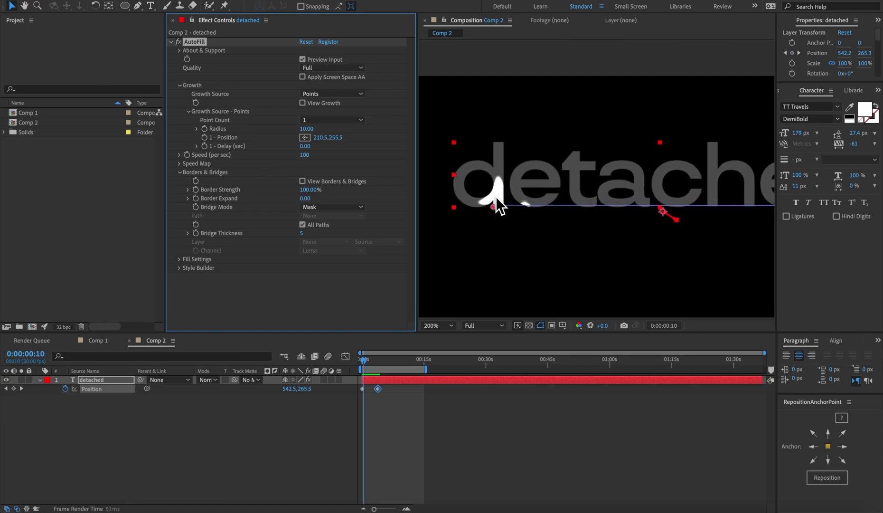